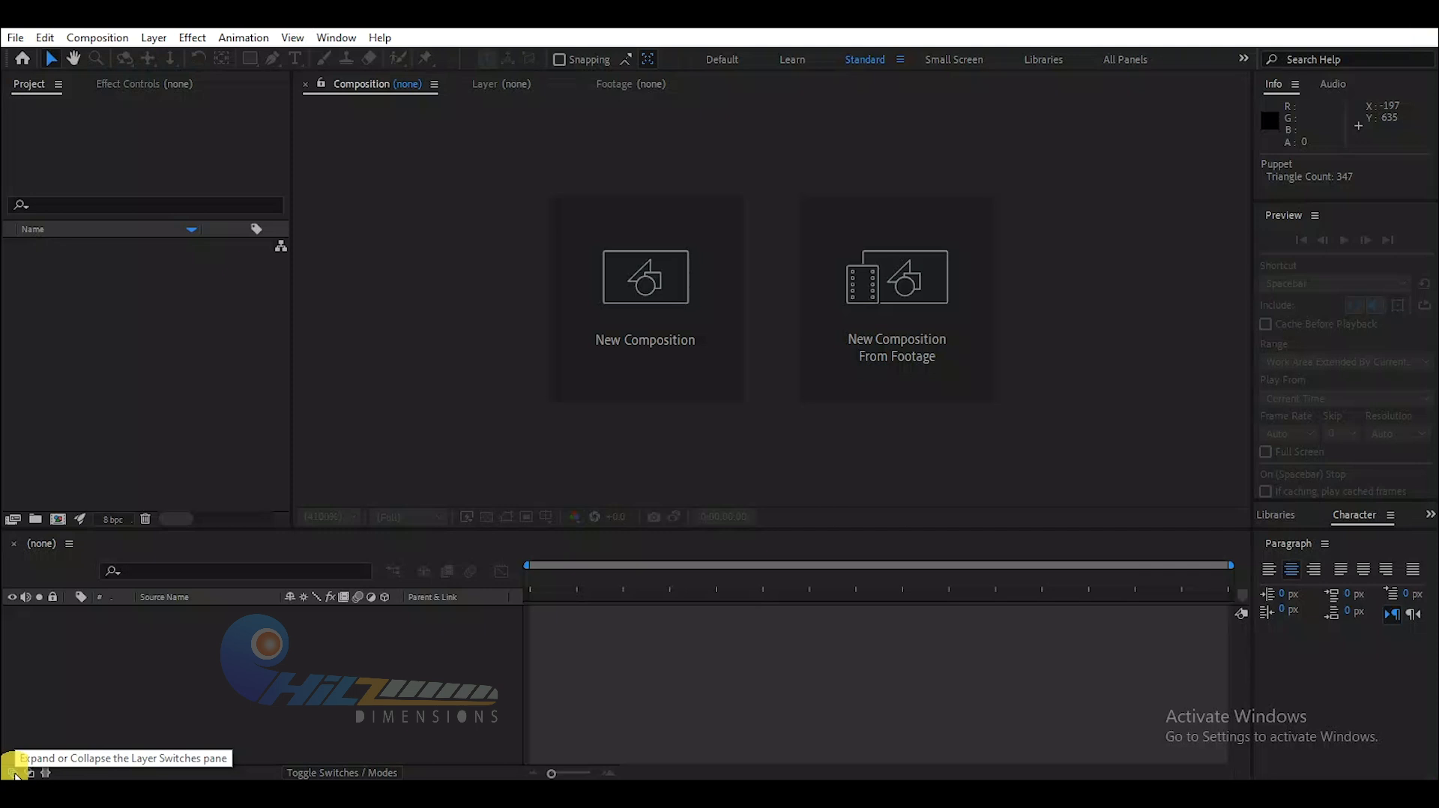
# - Expand the Layer Switches pane, open the existing slideshow project, and move the _Render composition's current time to 0:00:00:00
pyautogui.click(15, 774)
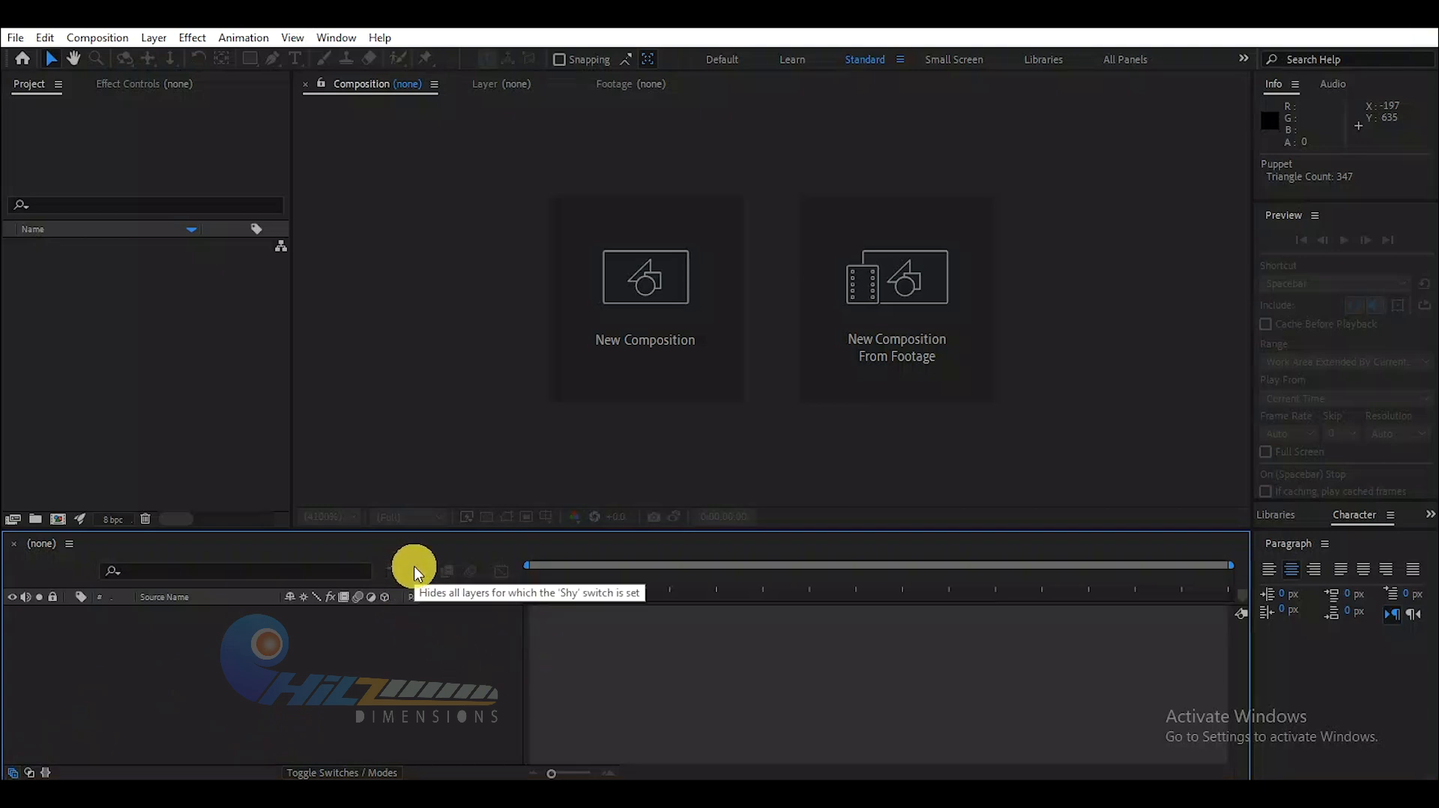
pyautogui.click(15, 37)
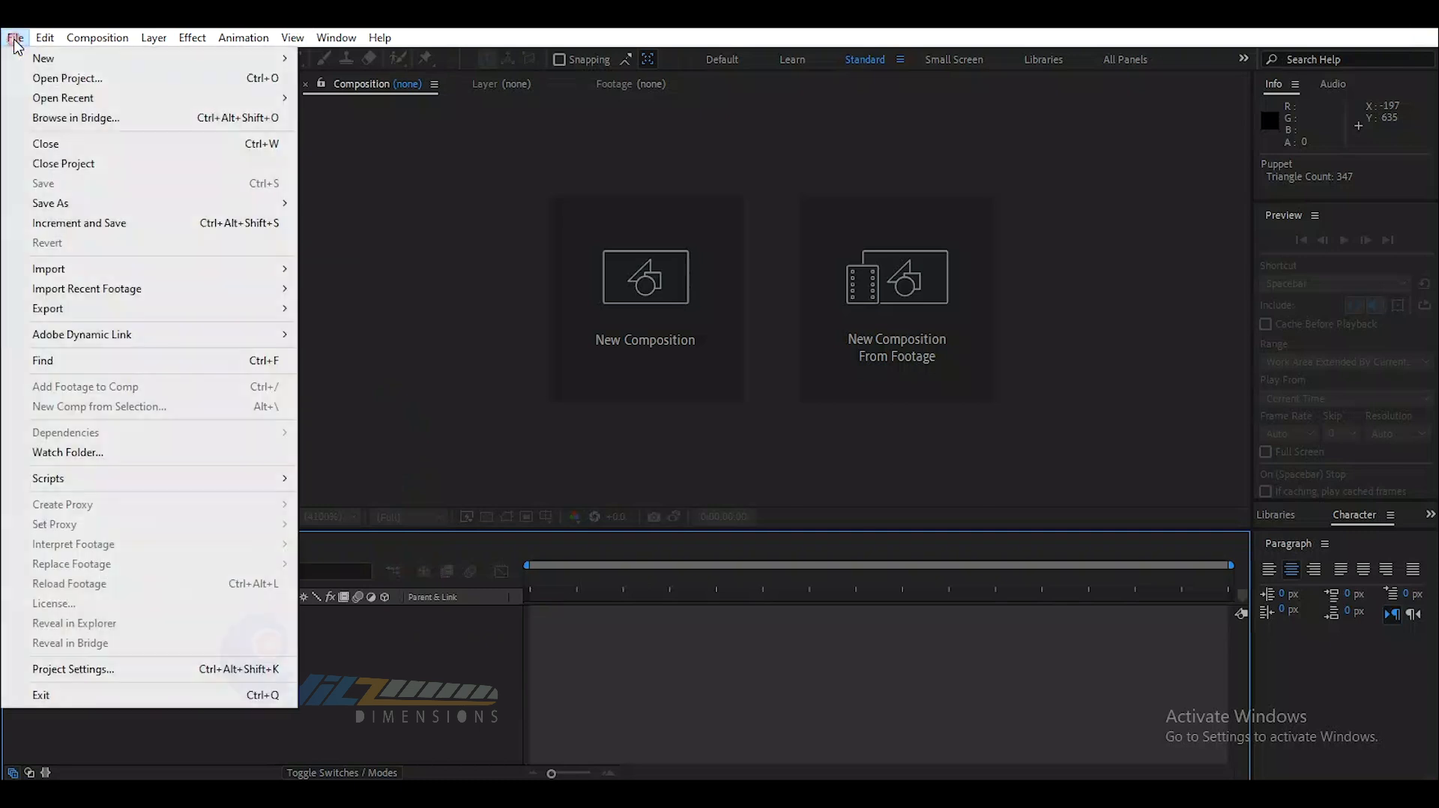
pyautogui.click(72, 78)
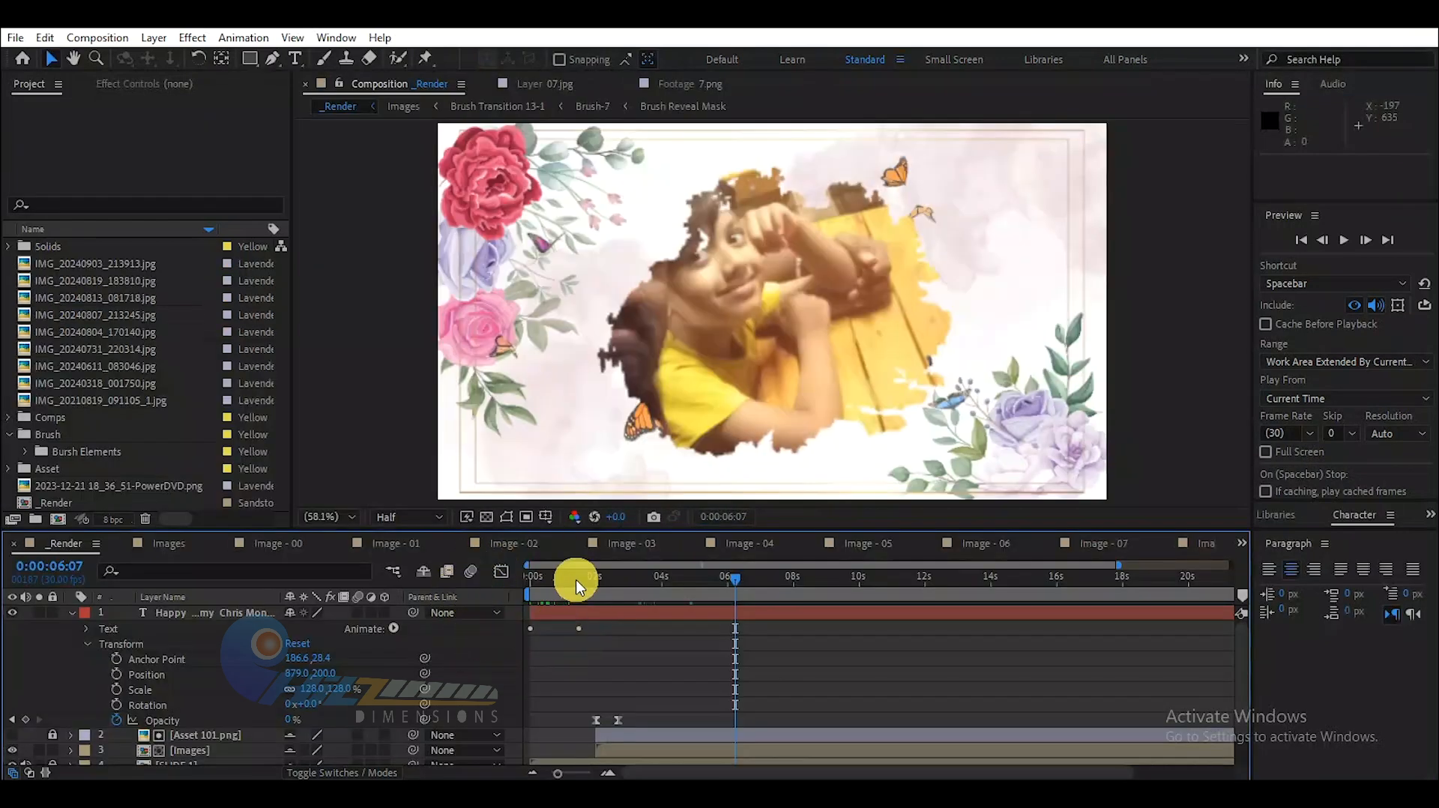
pyautogui.moveTo(551, 578); pyautogui.dragTo(524, 580)
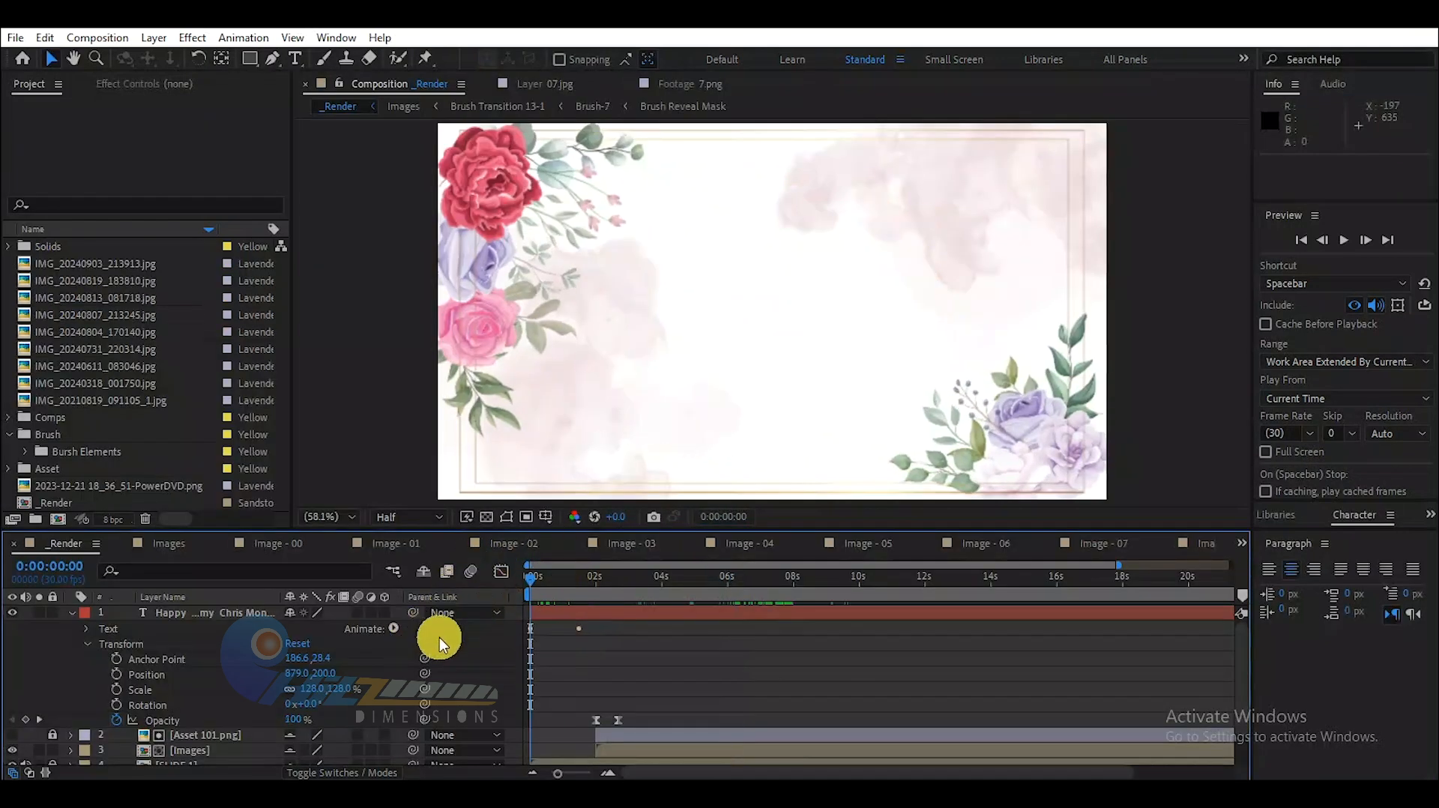
# - Toggle the Layer Switches pane off, on and off again in the _Render timeline
pyautogui.click(14, 774)
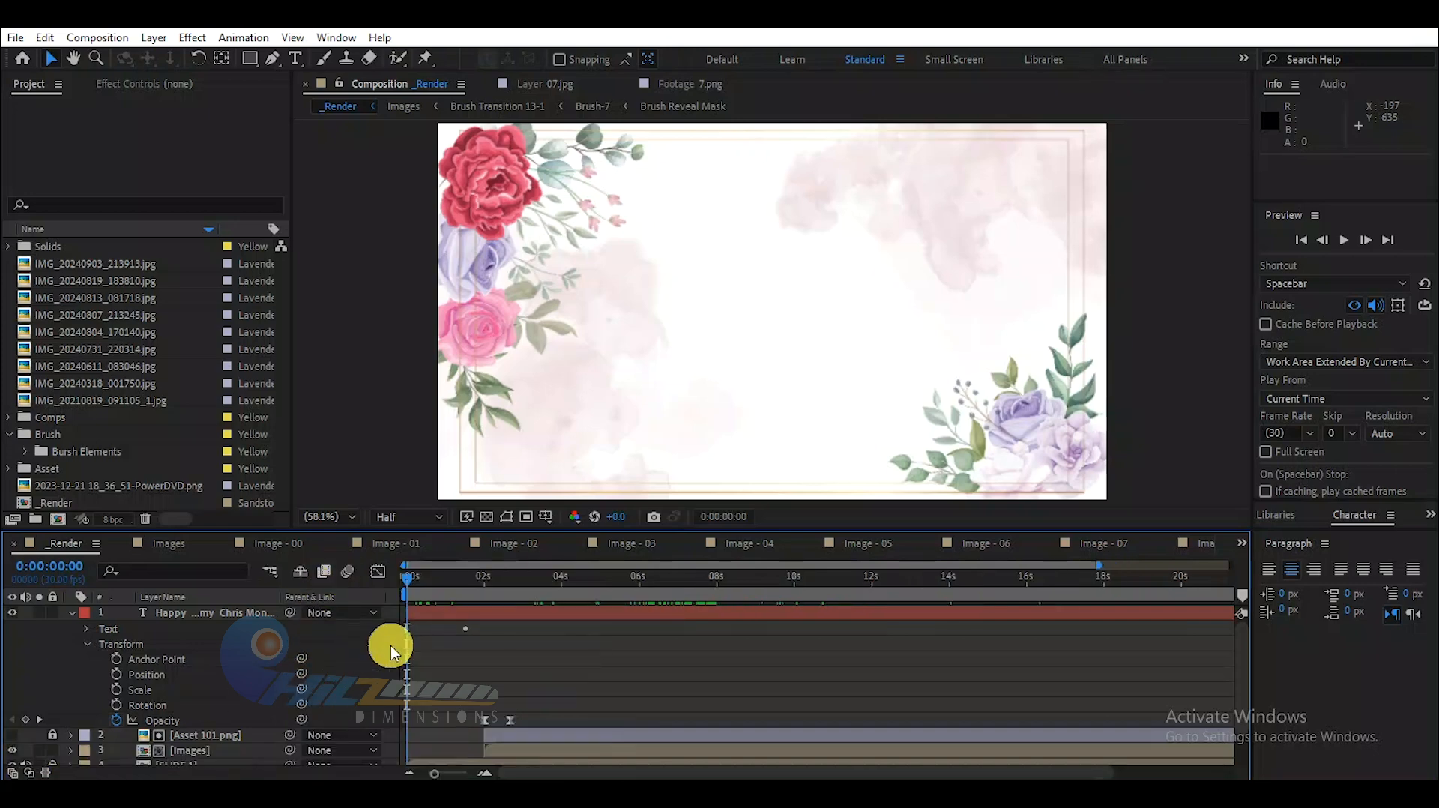
pyautogui.click(16, 773)
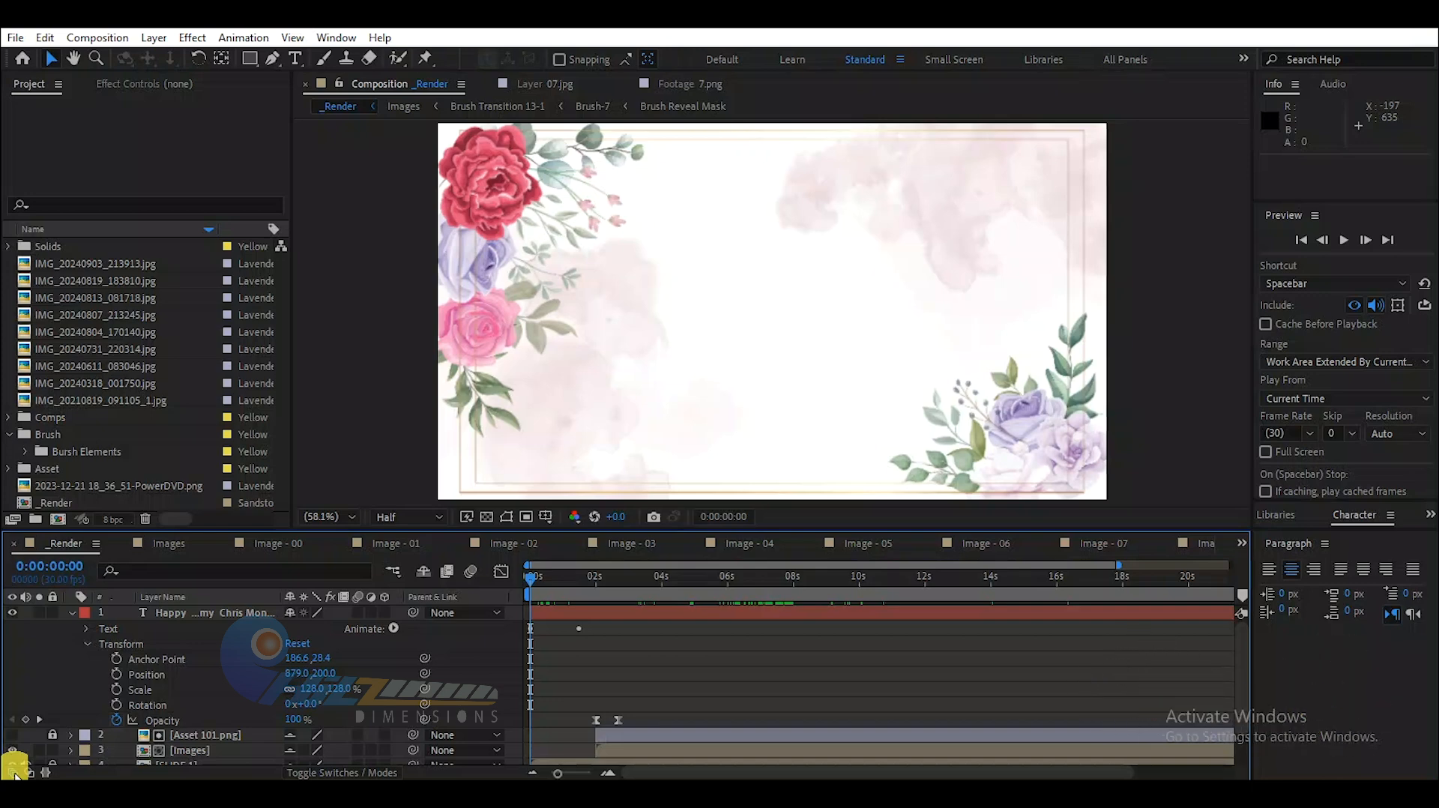
pyautogui.click(14, 772)
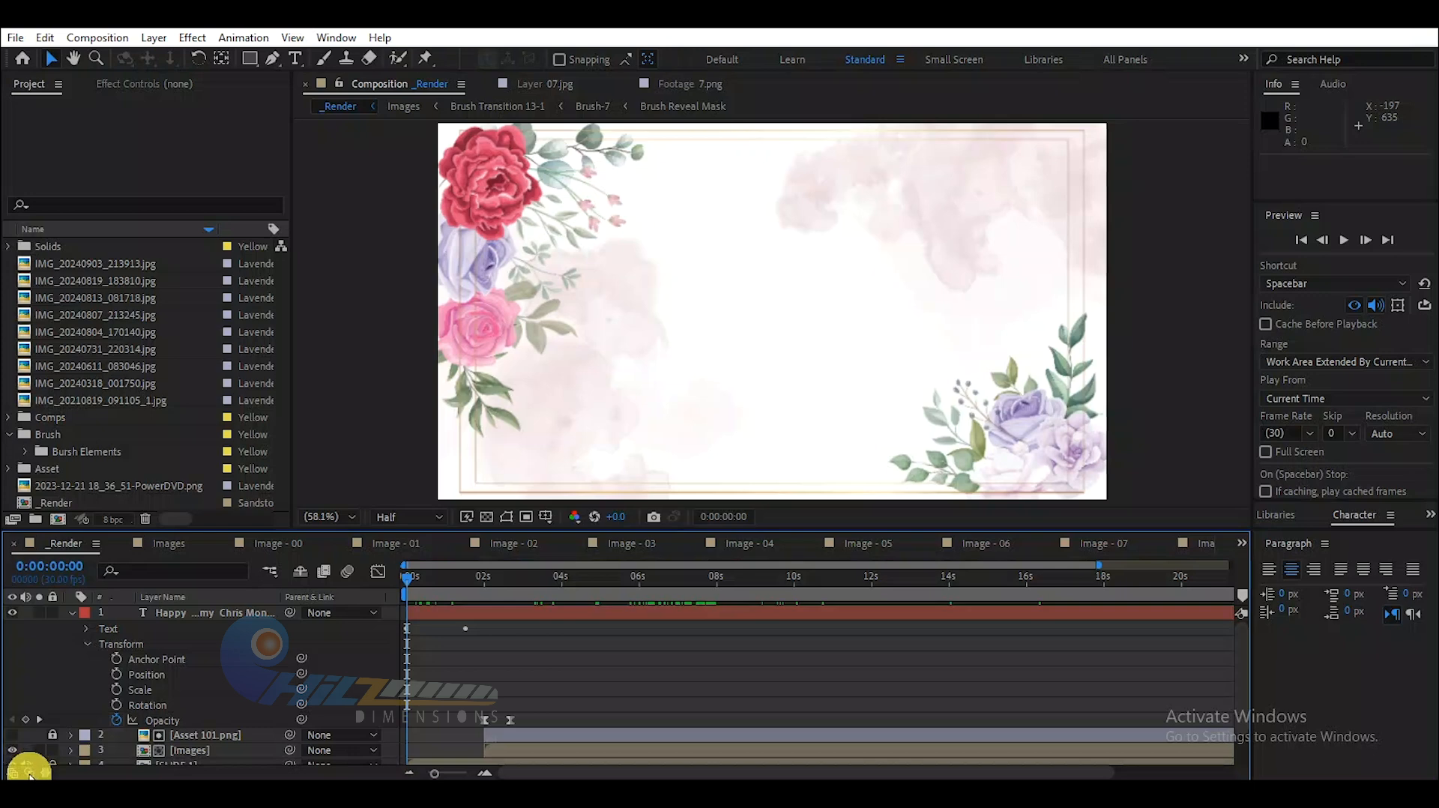
# - Show the Transfer Controls pane and look through the blending modes offered for the text layer
pyautogui.click(29, 772)
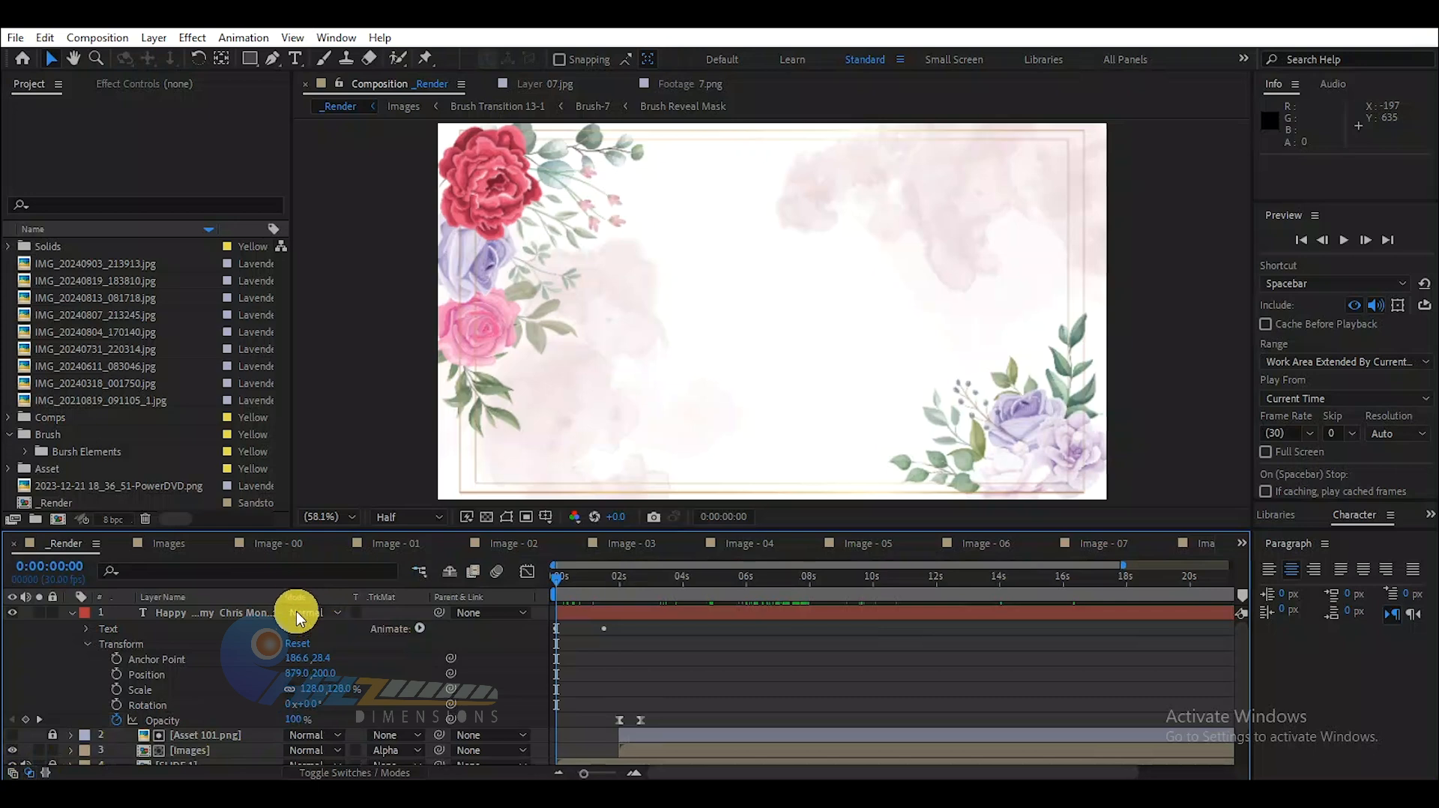
pyautogui.click(331, 610)
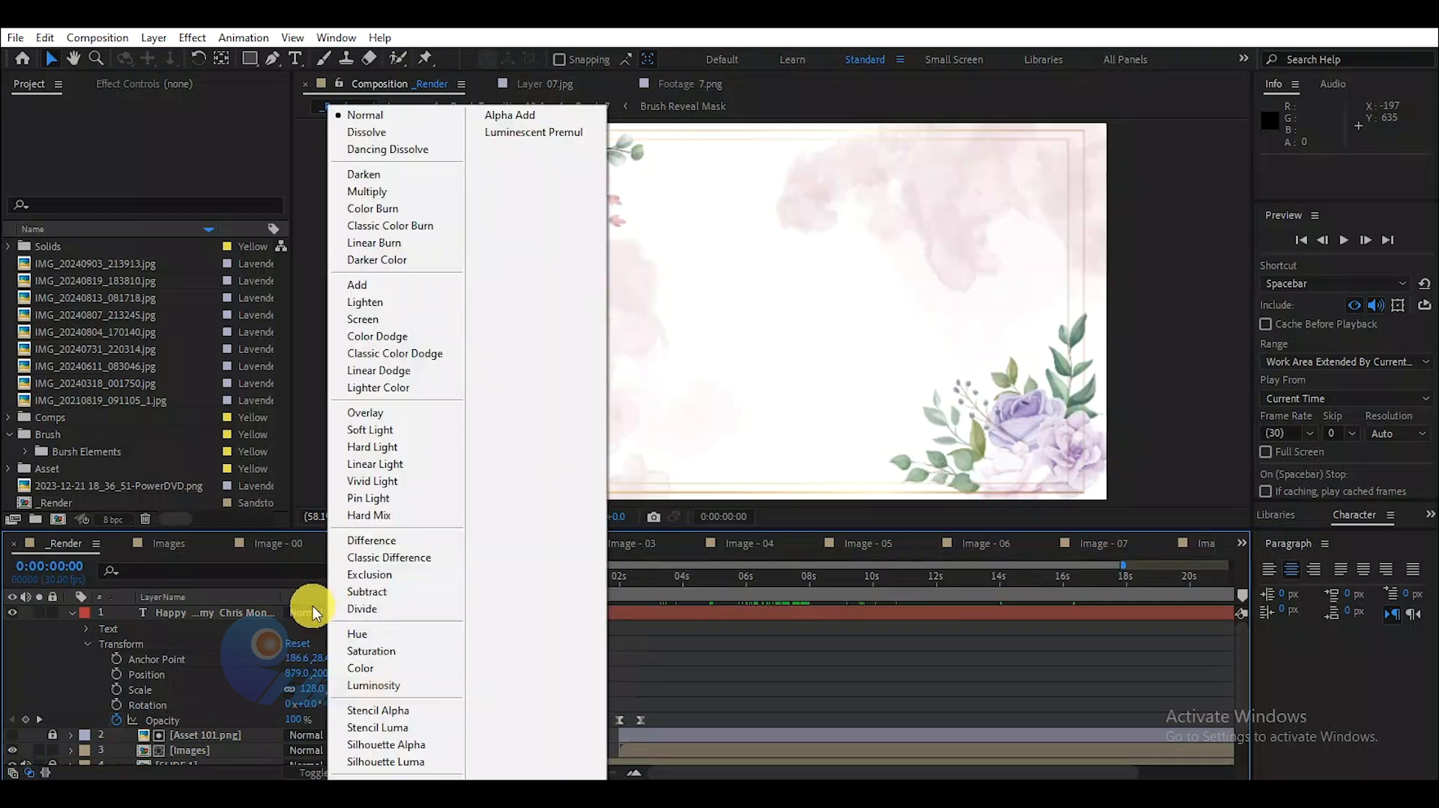
pyautogui.click(306, 595)
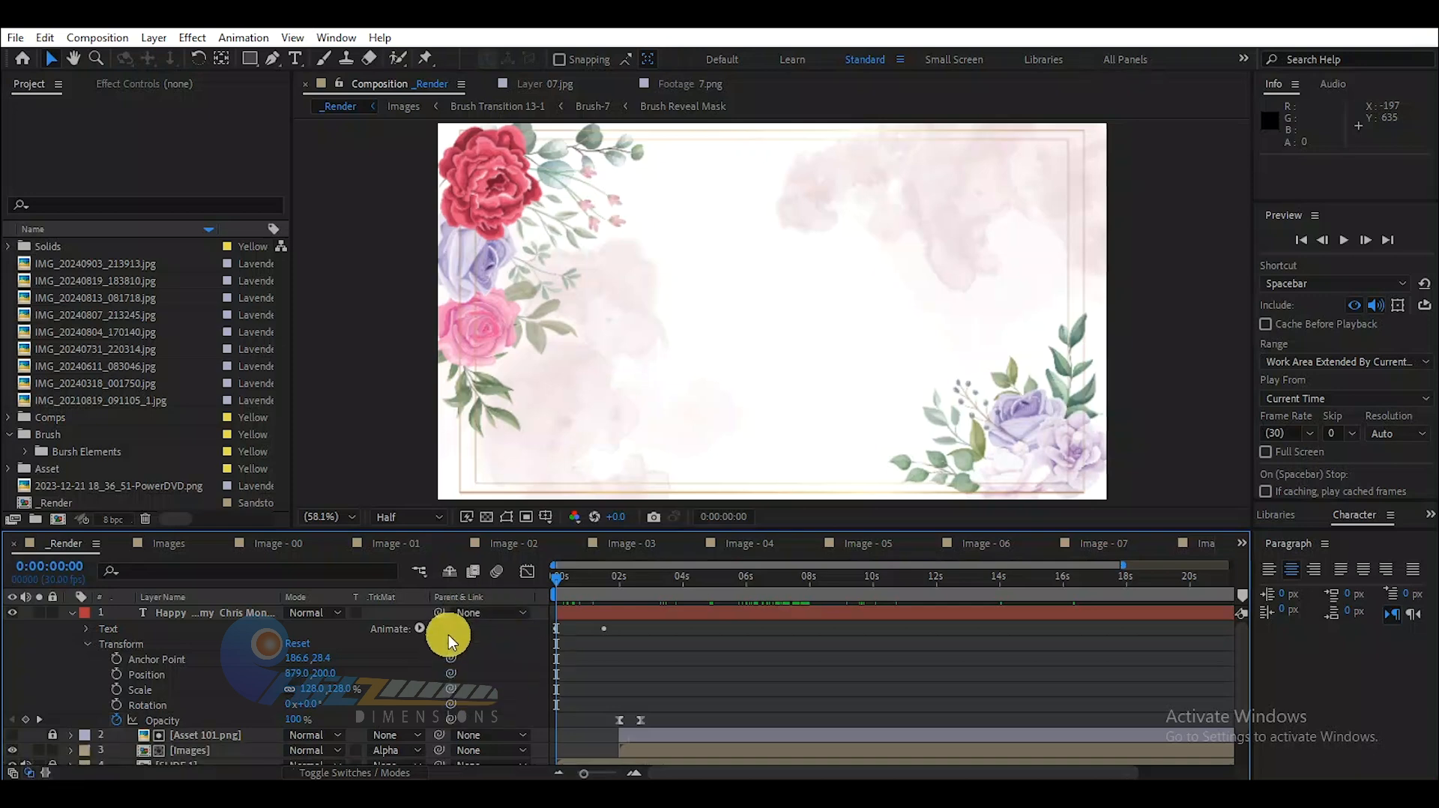
# - Expand the In/Out/Duration/Stretch panes to view the layers' timing values, then collapse them
pyautogui.click(46, 772)
pyautogui.click(45, 773)
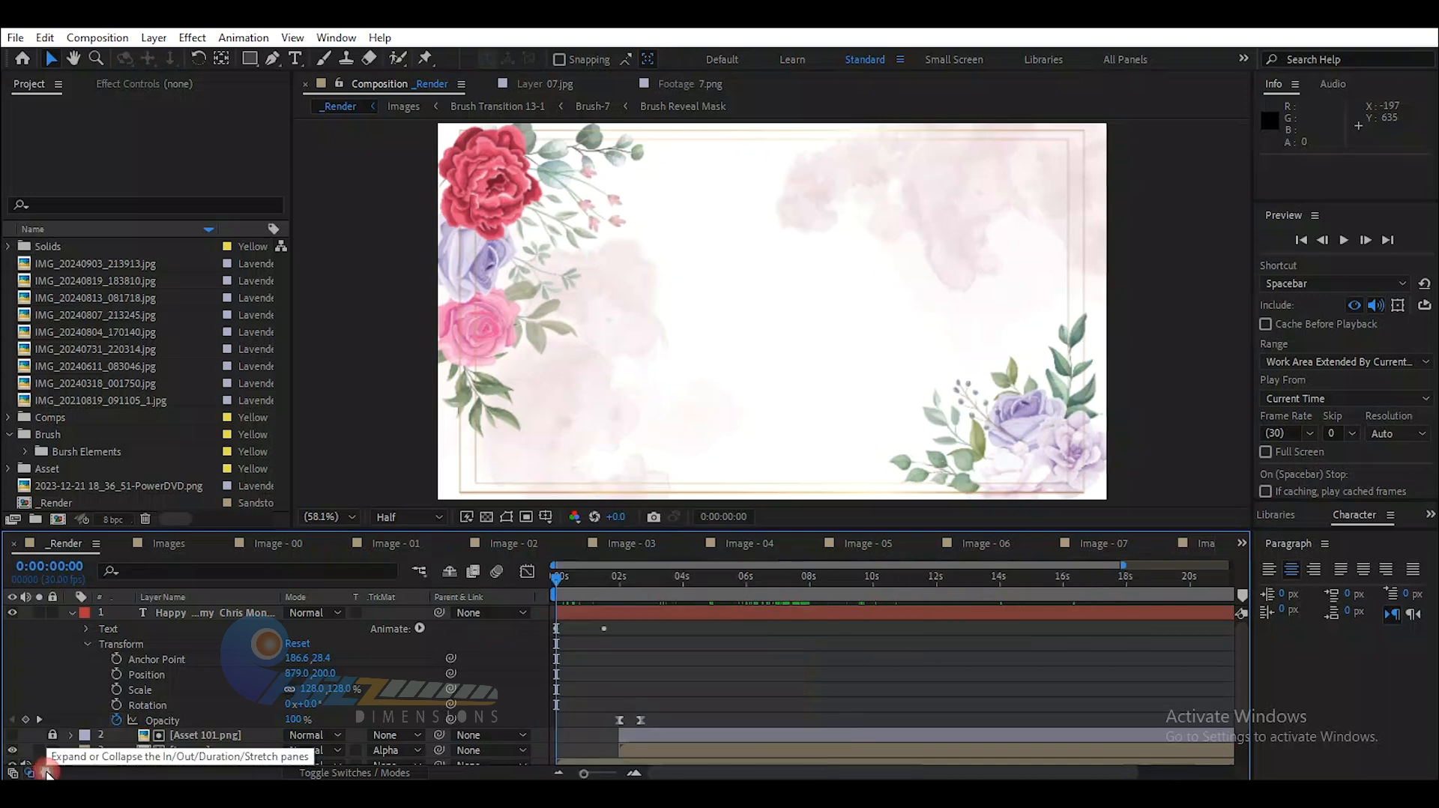
pyautogui.click(45, 772)
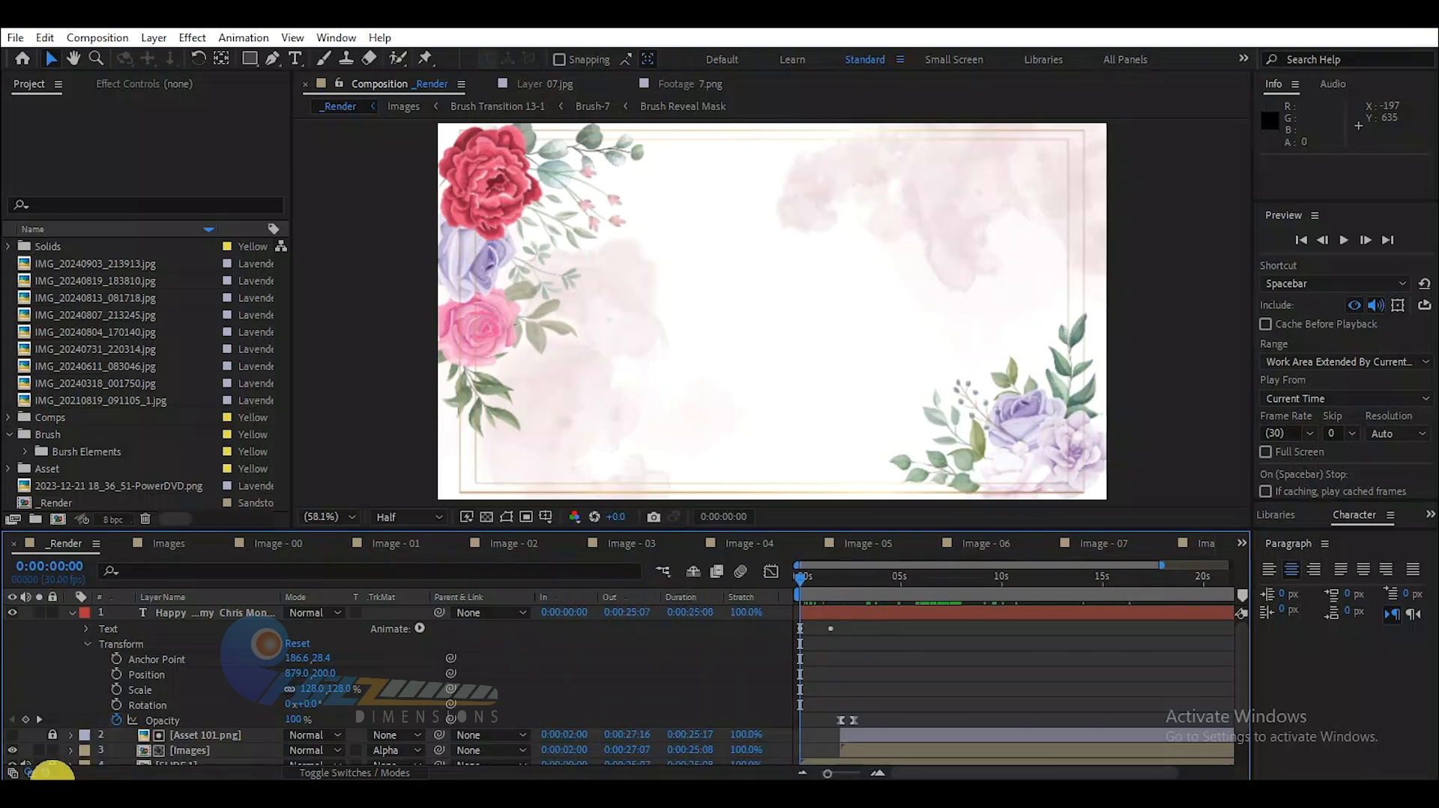
pyautogui.click(46, 773)
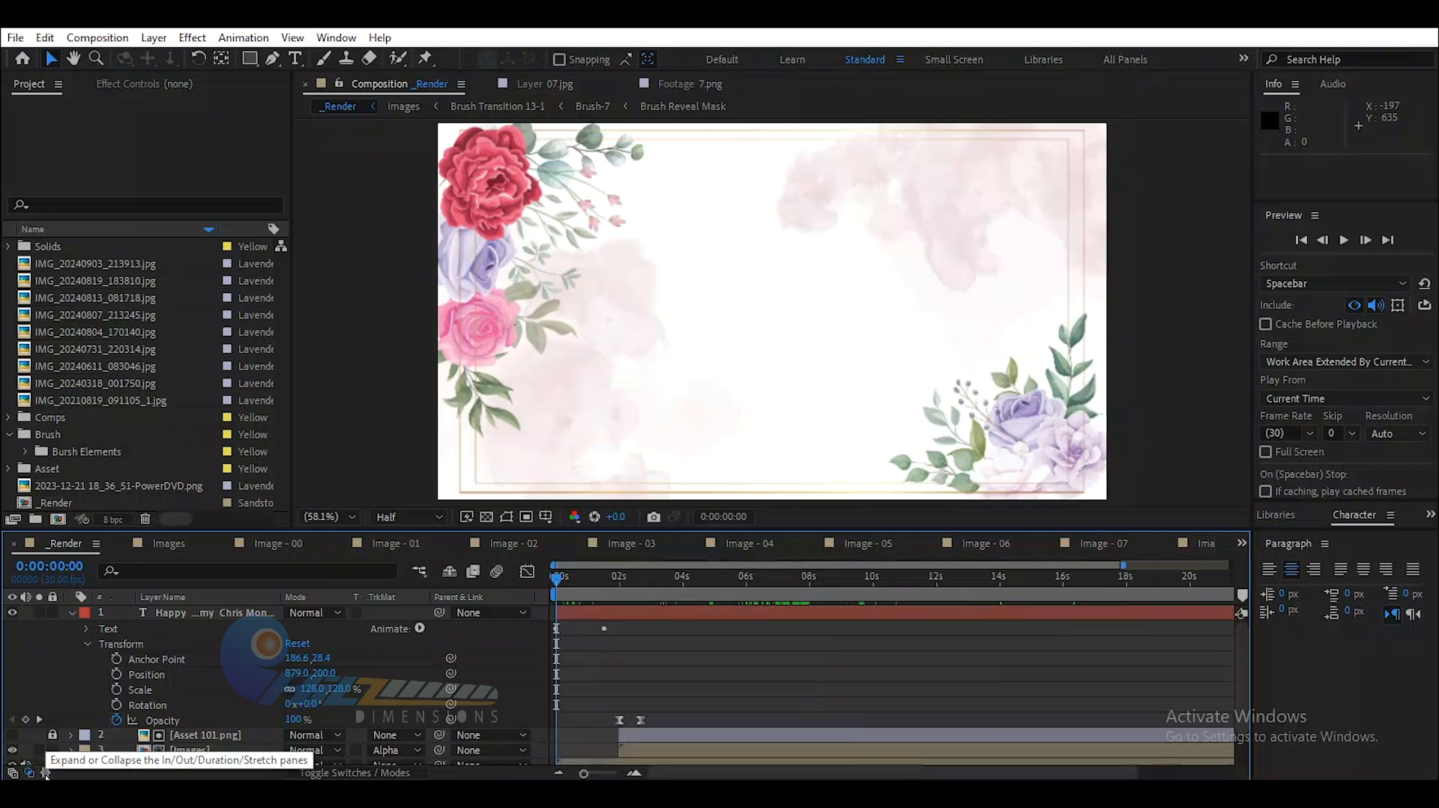
# - Collapse the Transfer Controls pane and hide the Parent & Link column in the timeline
pyautogui.click(30, 773)
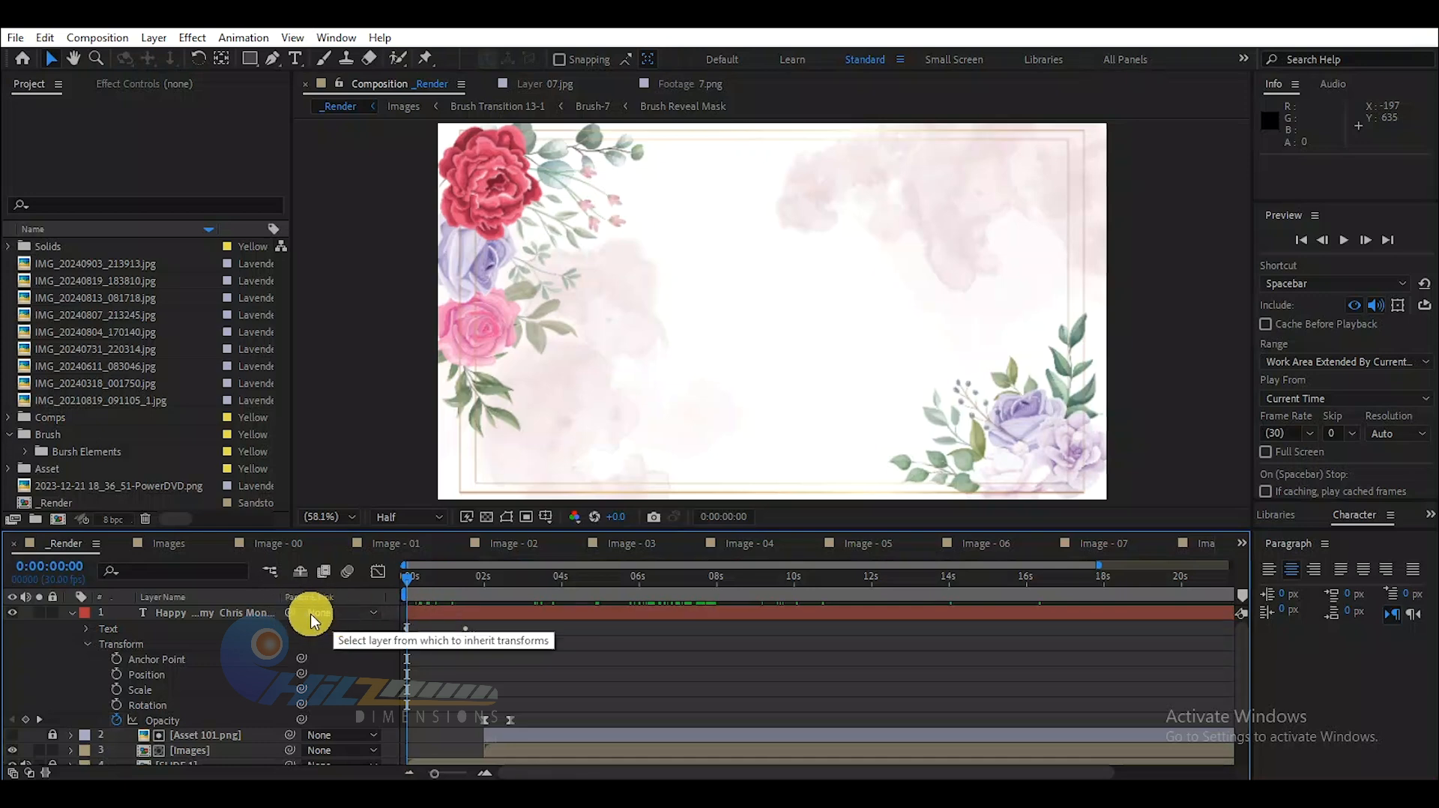
pyautogui.rightClick(348, 595)
pyautogui.click(379, 602)
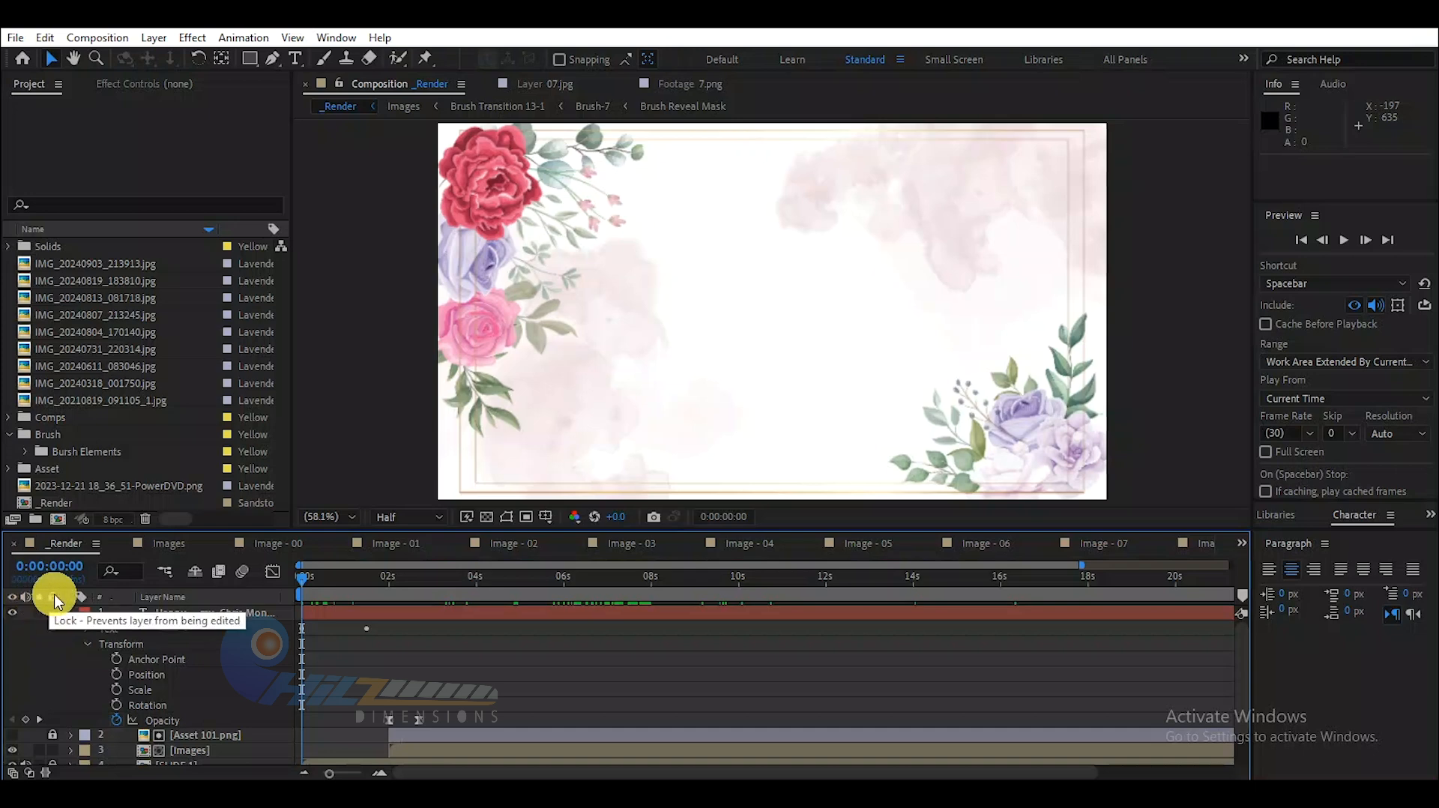
# - Show the Parent & Link, Modes and Switches columns in the _Render timeline
pyautogui.rightClick(267, 596)
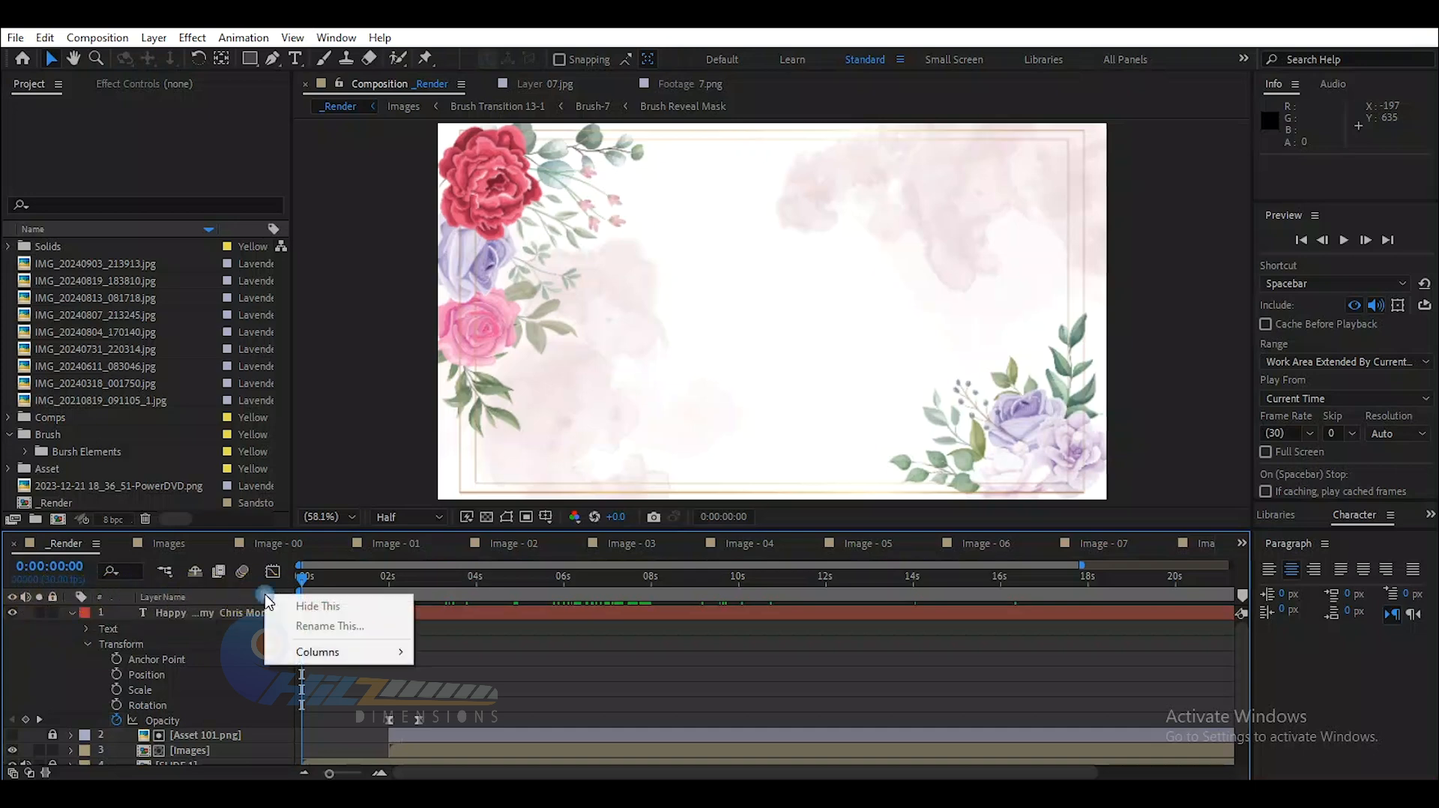
pyautogui.moveTo(308, 653)
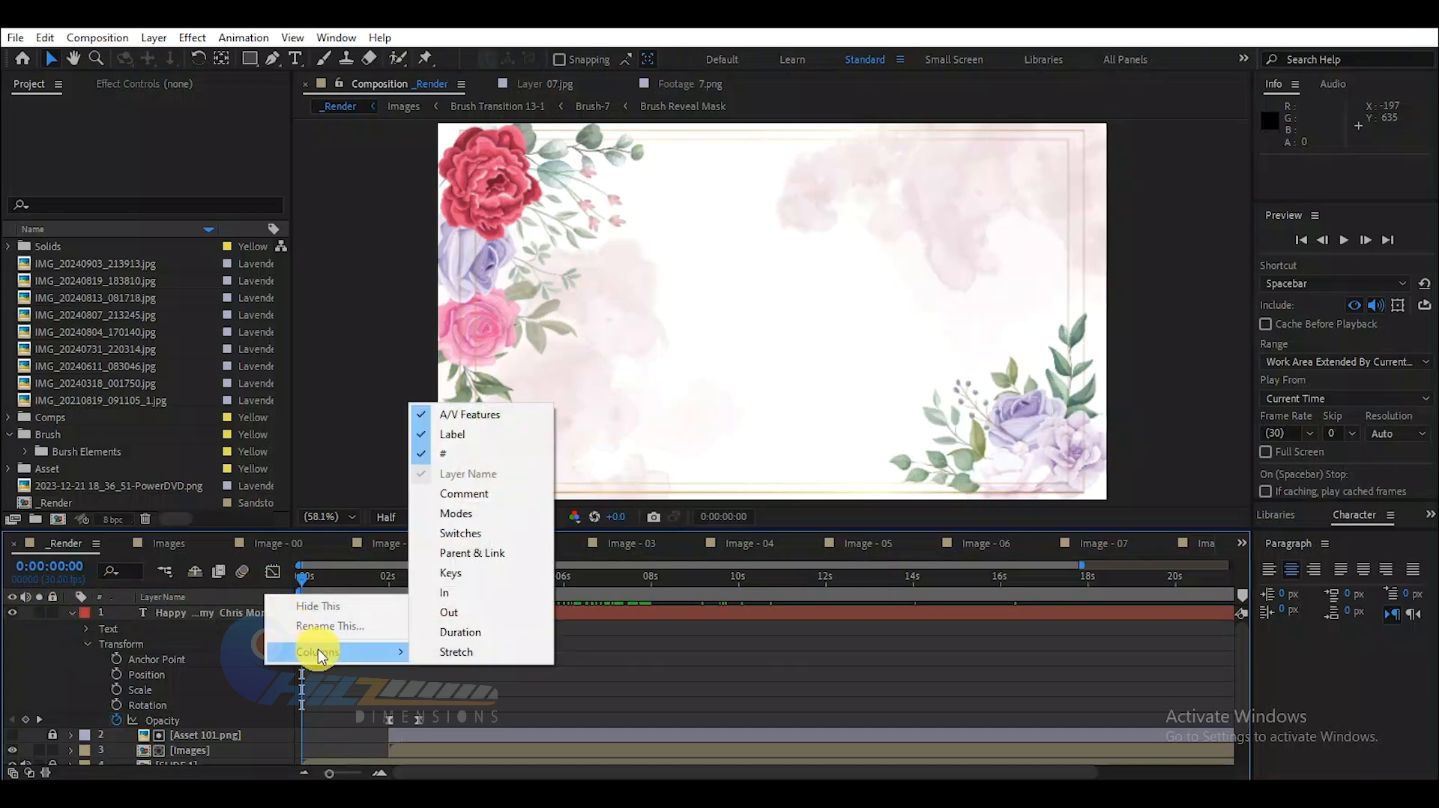
pyautogui.click(498, 555)
pyautogui.rightClick(358, 595)
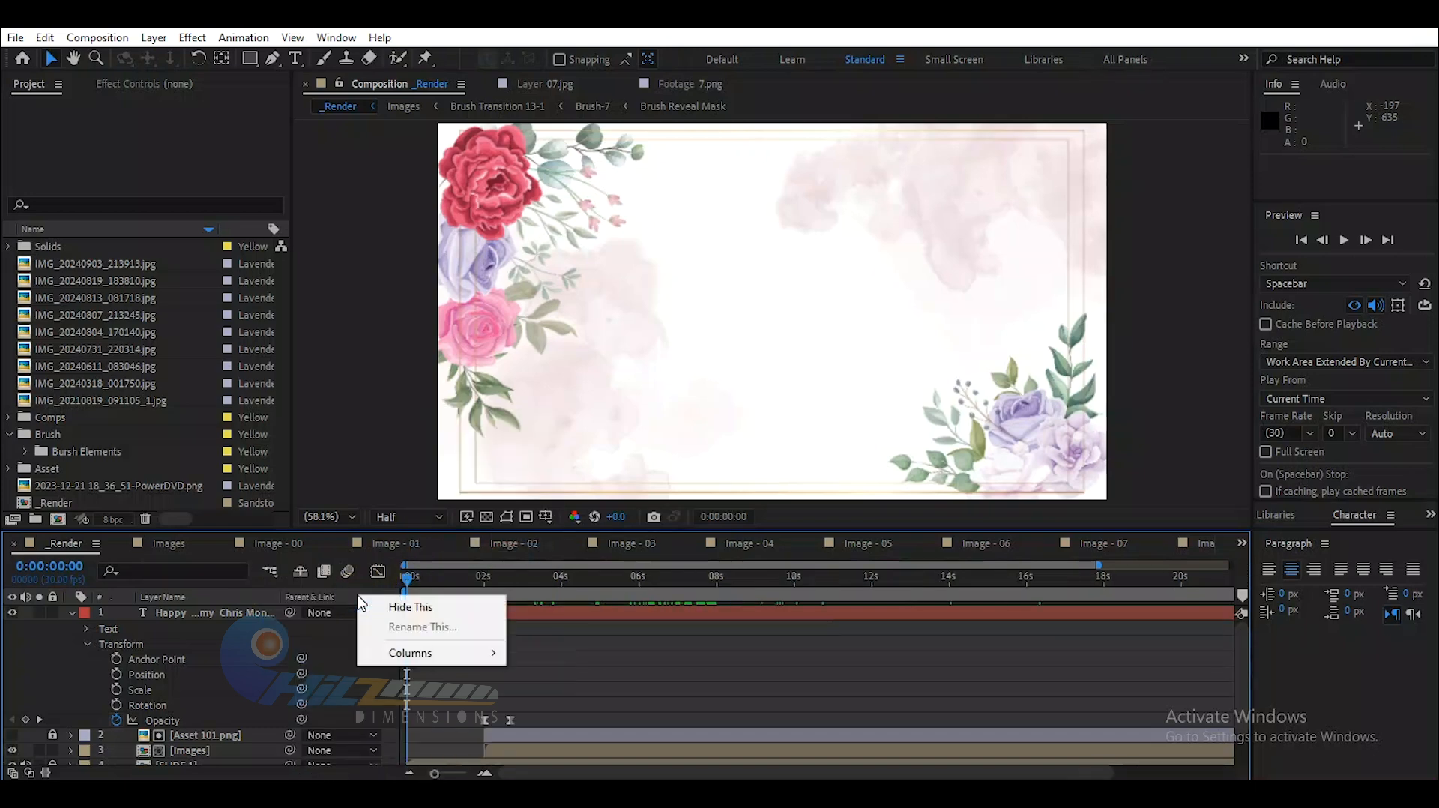
pyautogui.moveTo(403, 651)
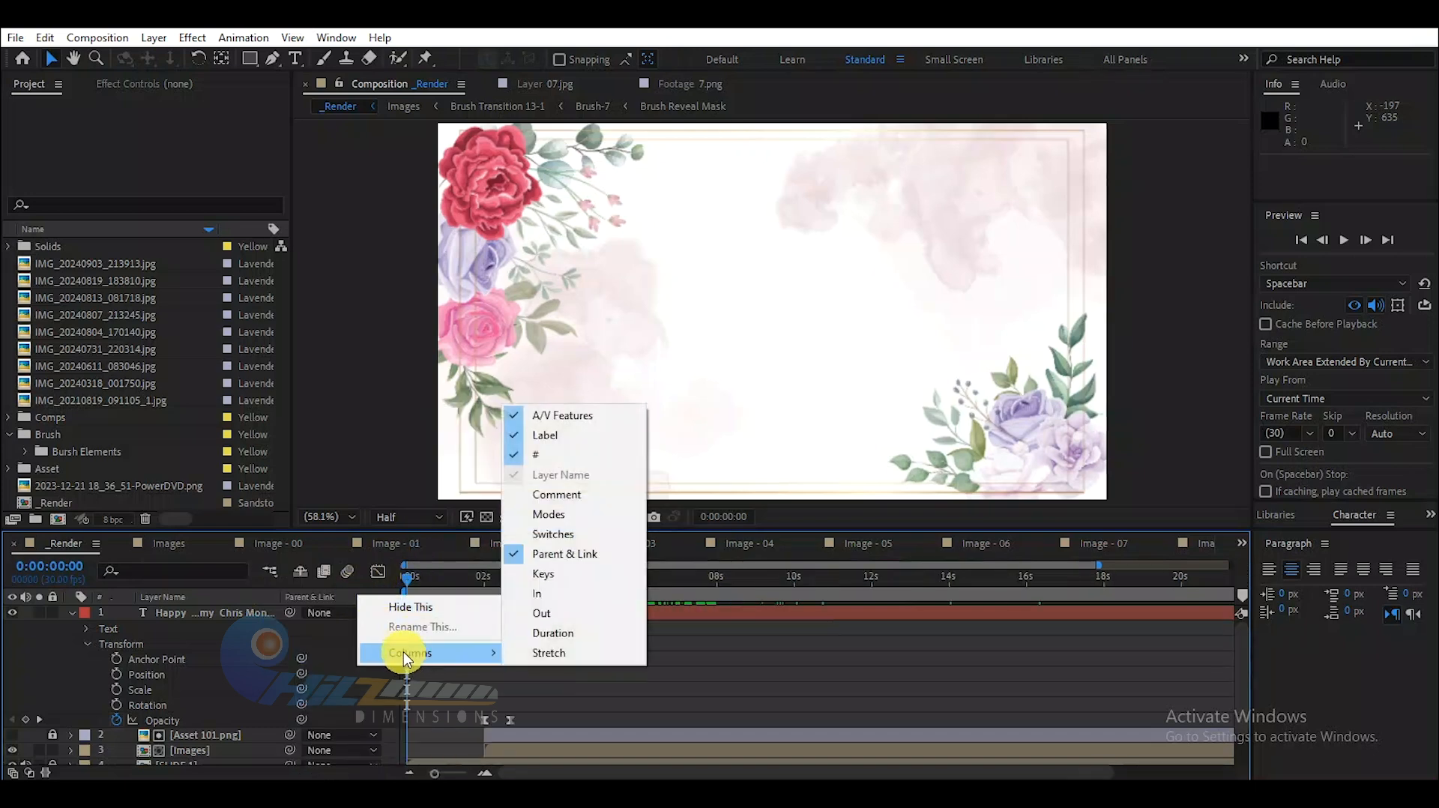
pyautogui.click(552, 514)
pyautogui.rightClick(508, 596)
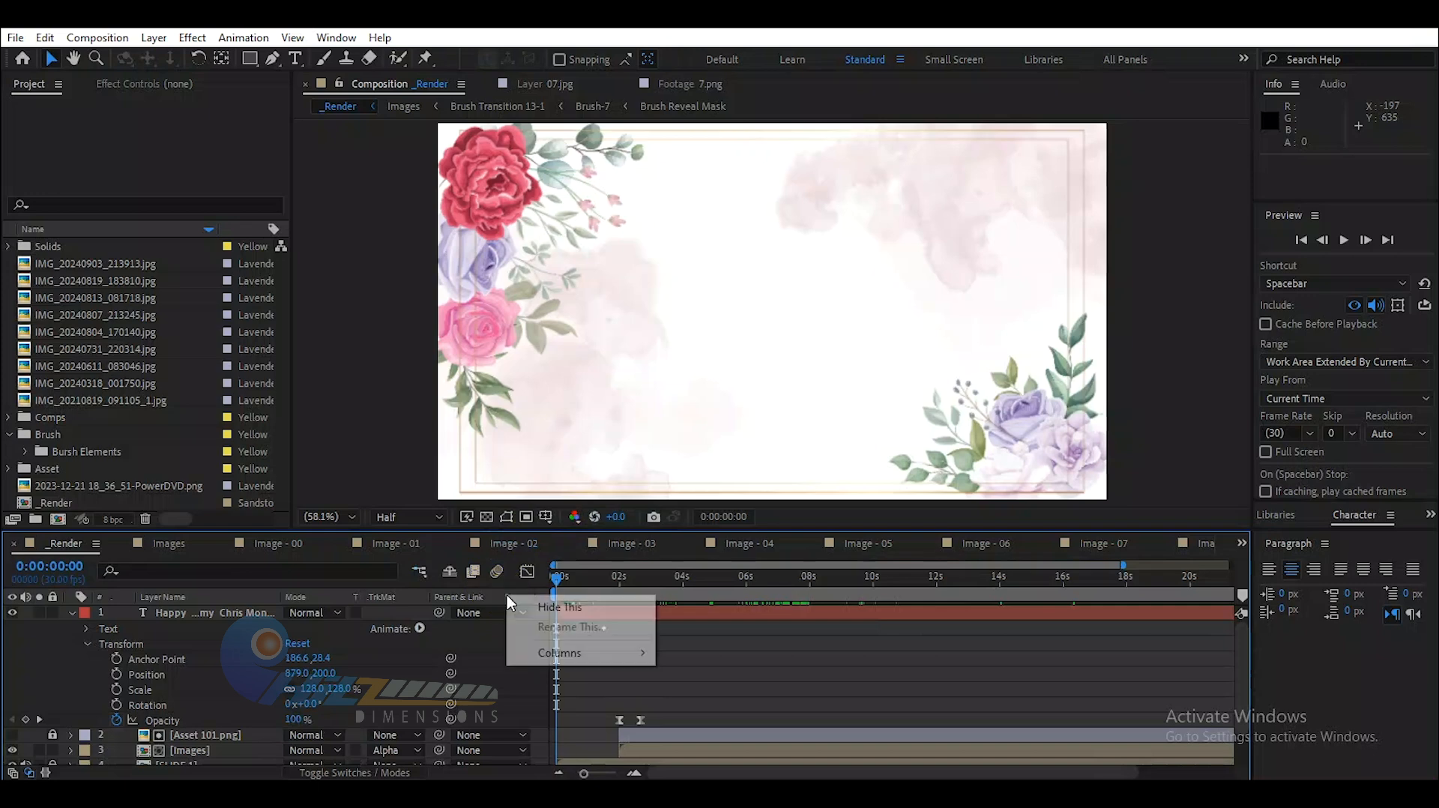
pyautogui.moveTo(534, 650)
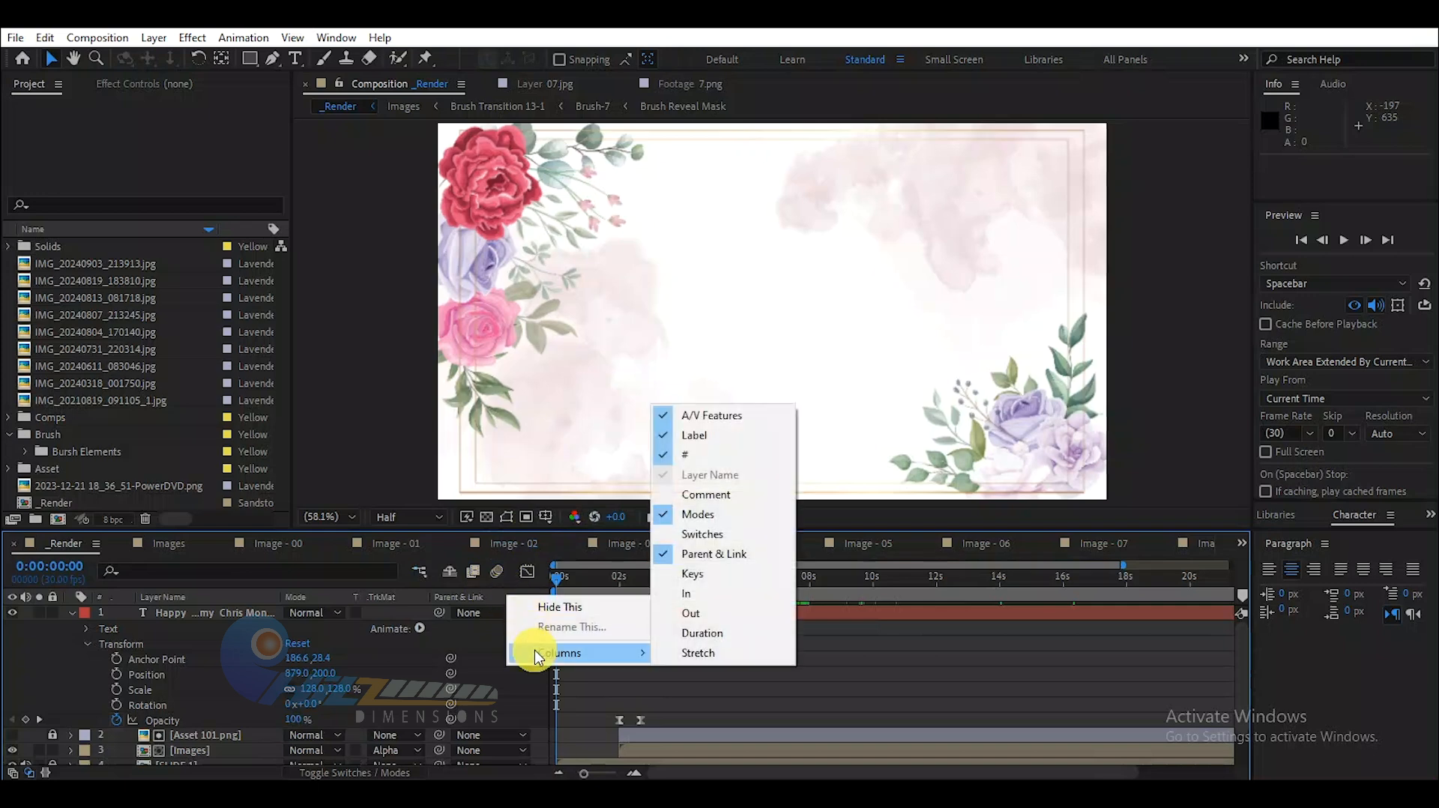
pyautogui.click(722, 532)
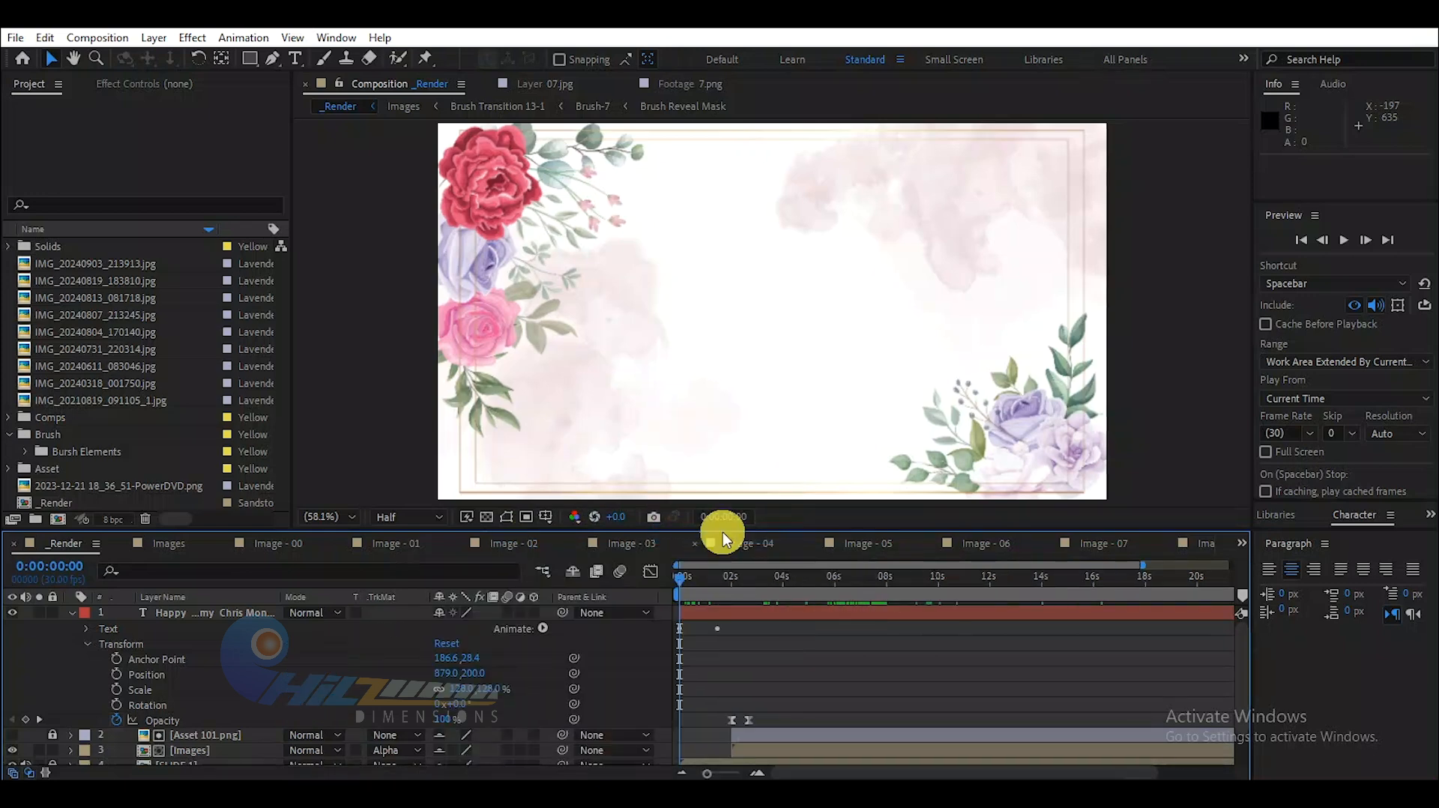
pyautogui.rightClick(627, 597)
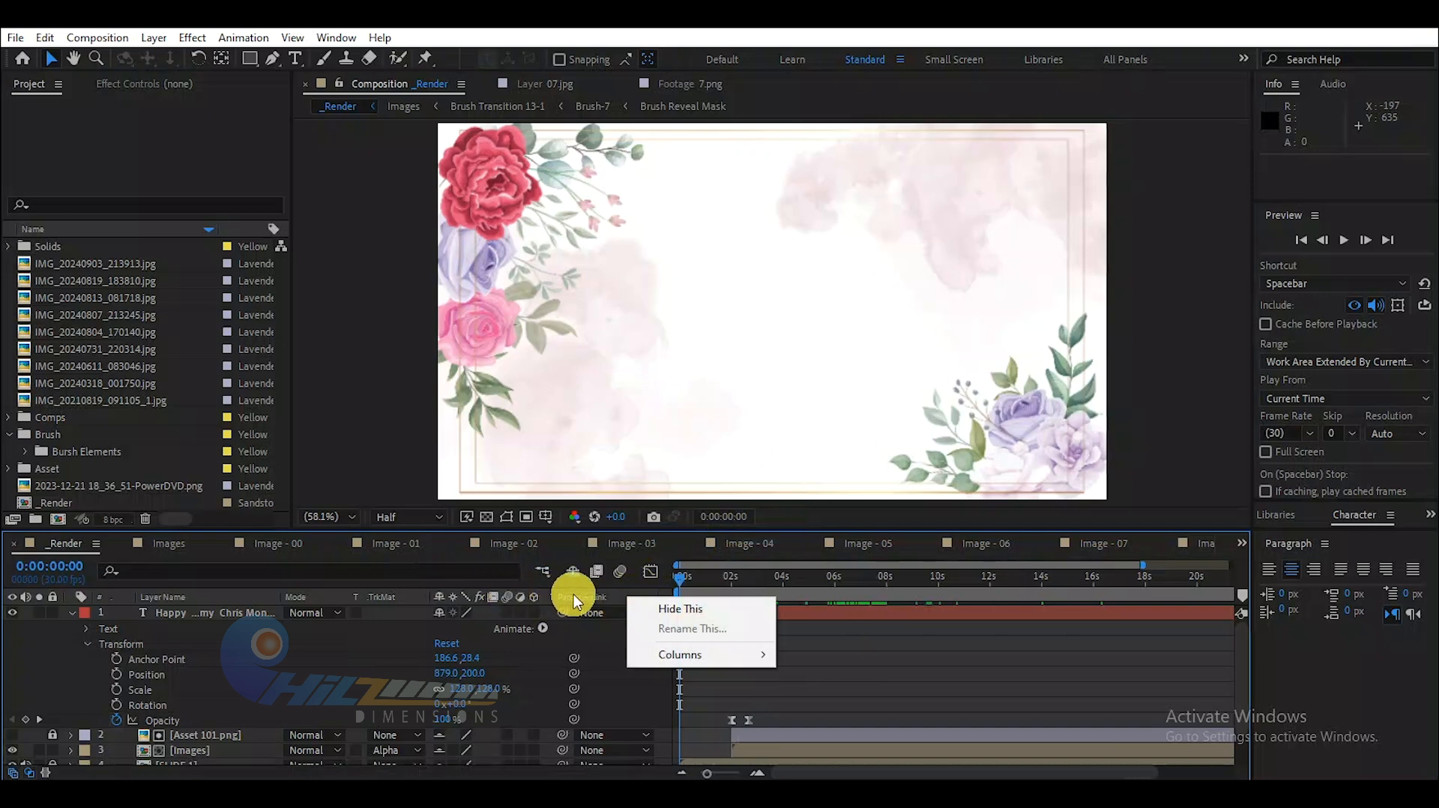
pyautogui.click(614, 596)
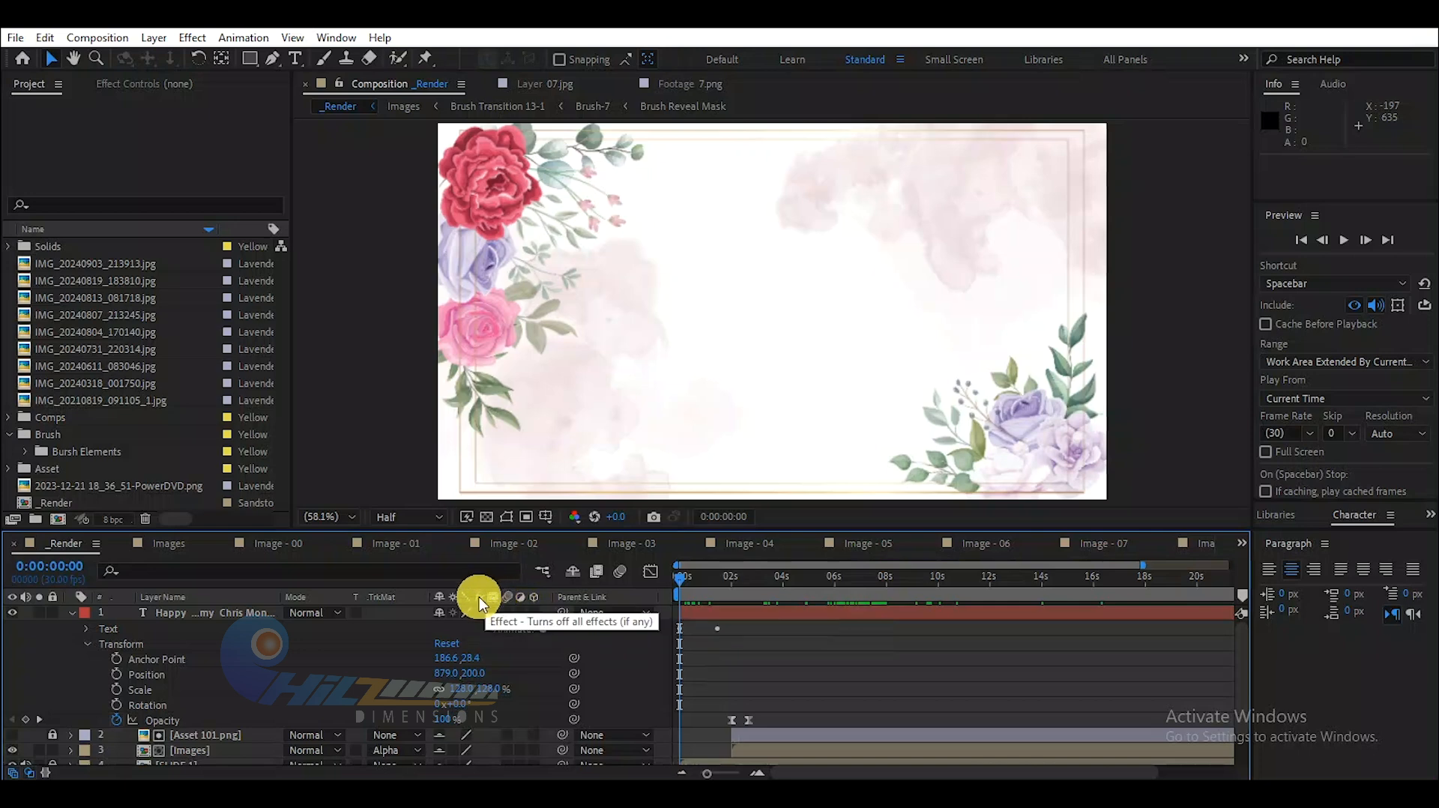
pyautogui.rightClick(628, 599)
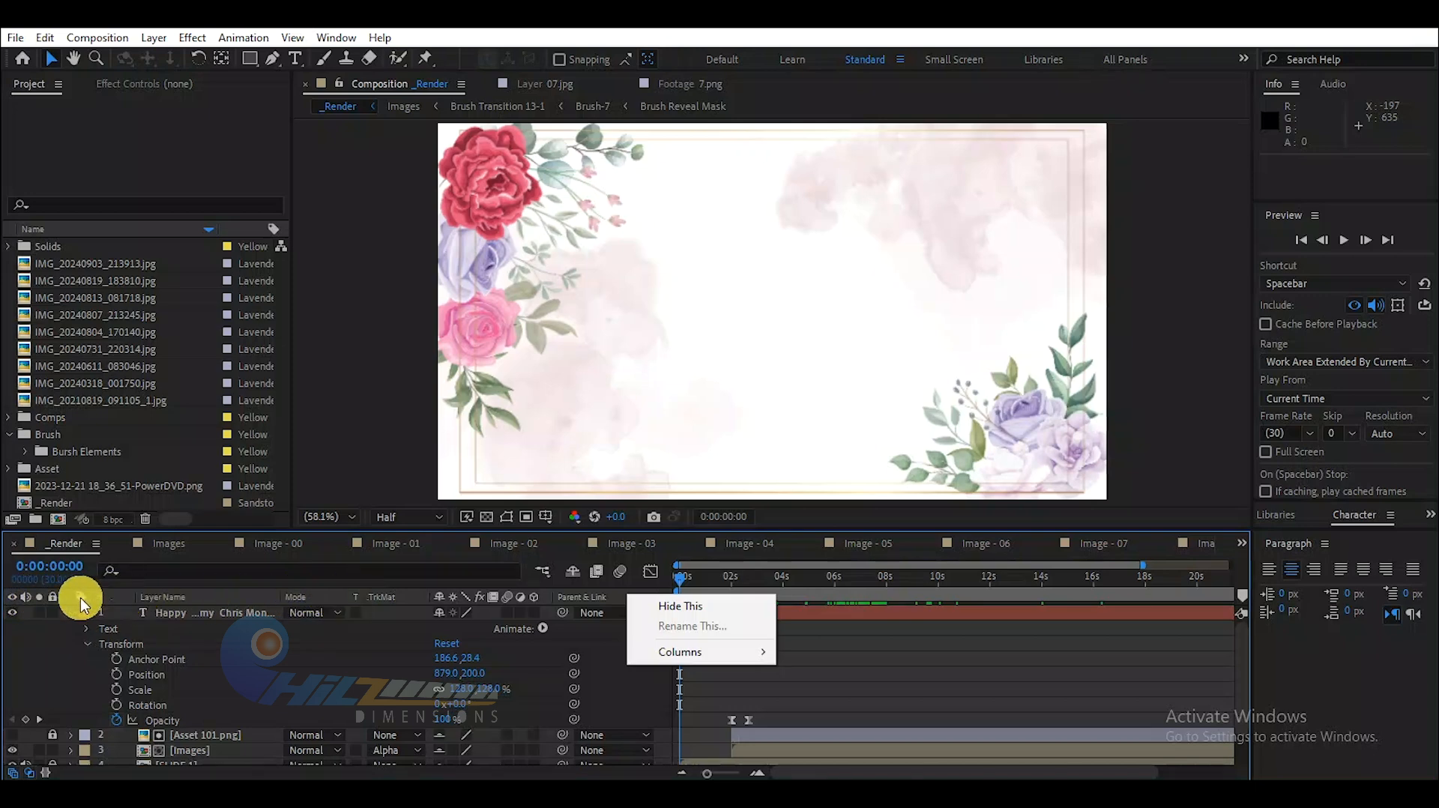
pyautogui.rightClick(337, 604)
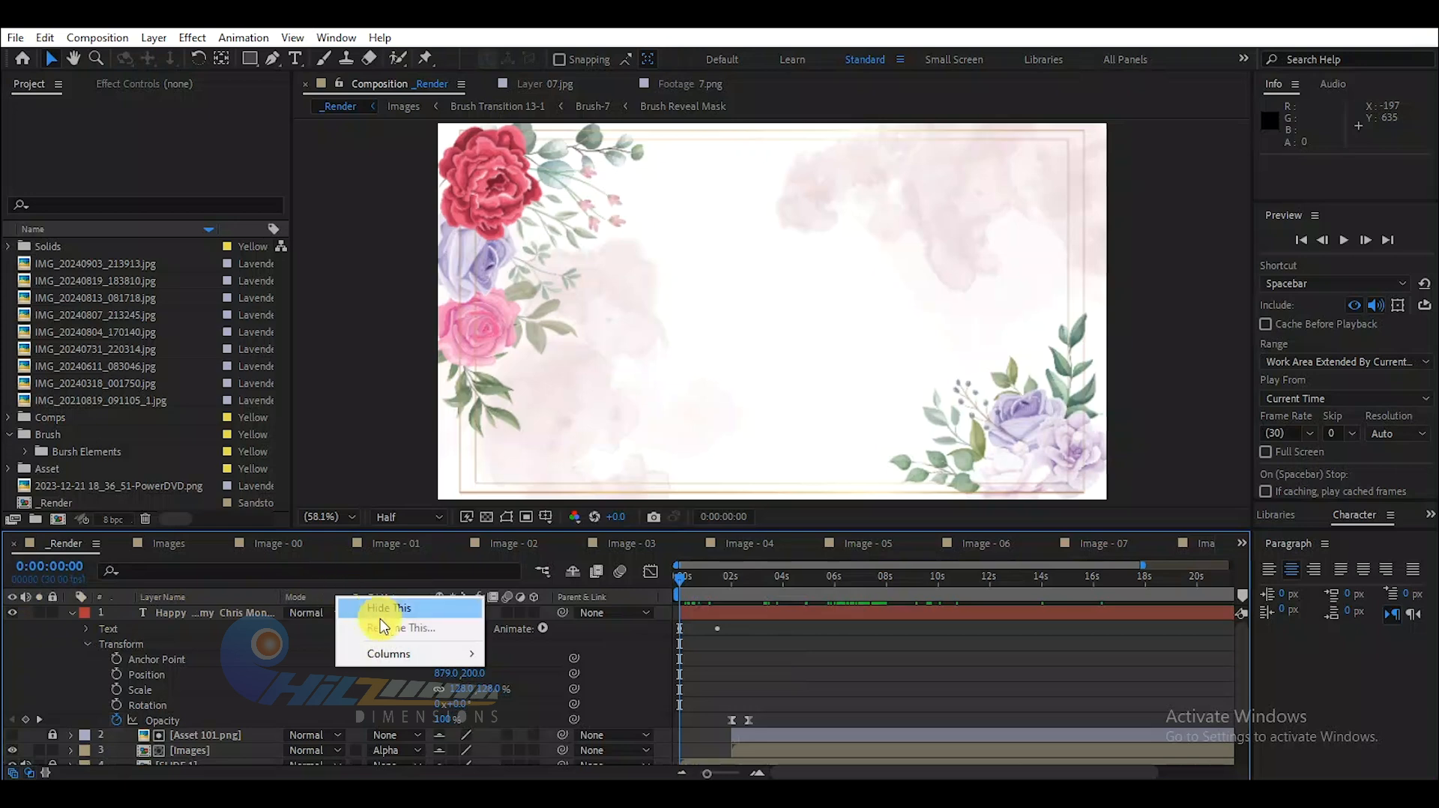
pyautogui.moveTo(398, 656)
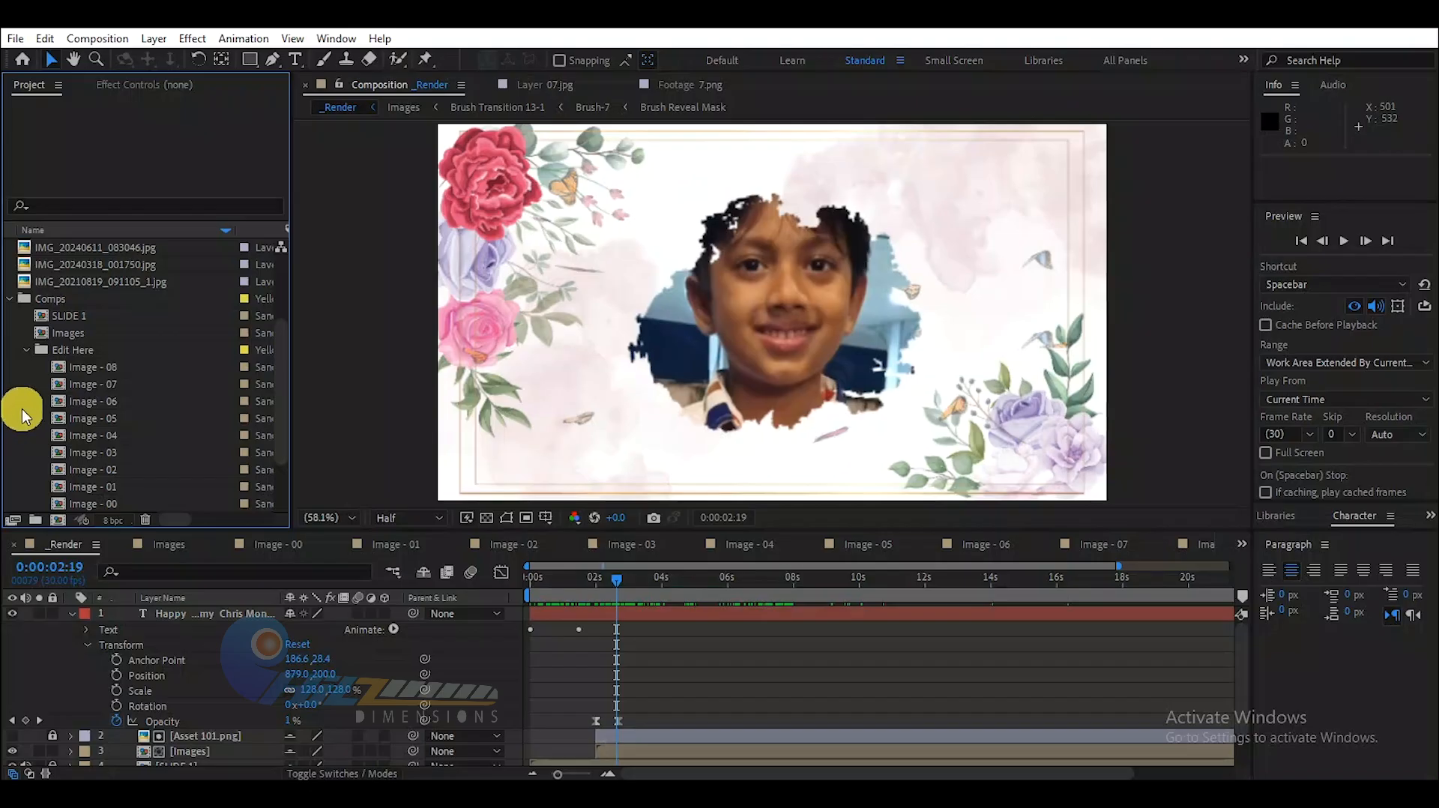
# - Open the Image - 08, Image - 07 and Images compositions from the Comps folder to view their timelines
pyautogui.doubleClick(90, 368)
pyautogui.doubleClick(96, 385)
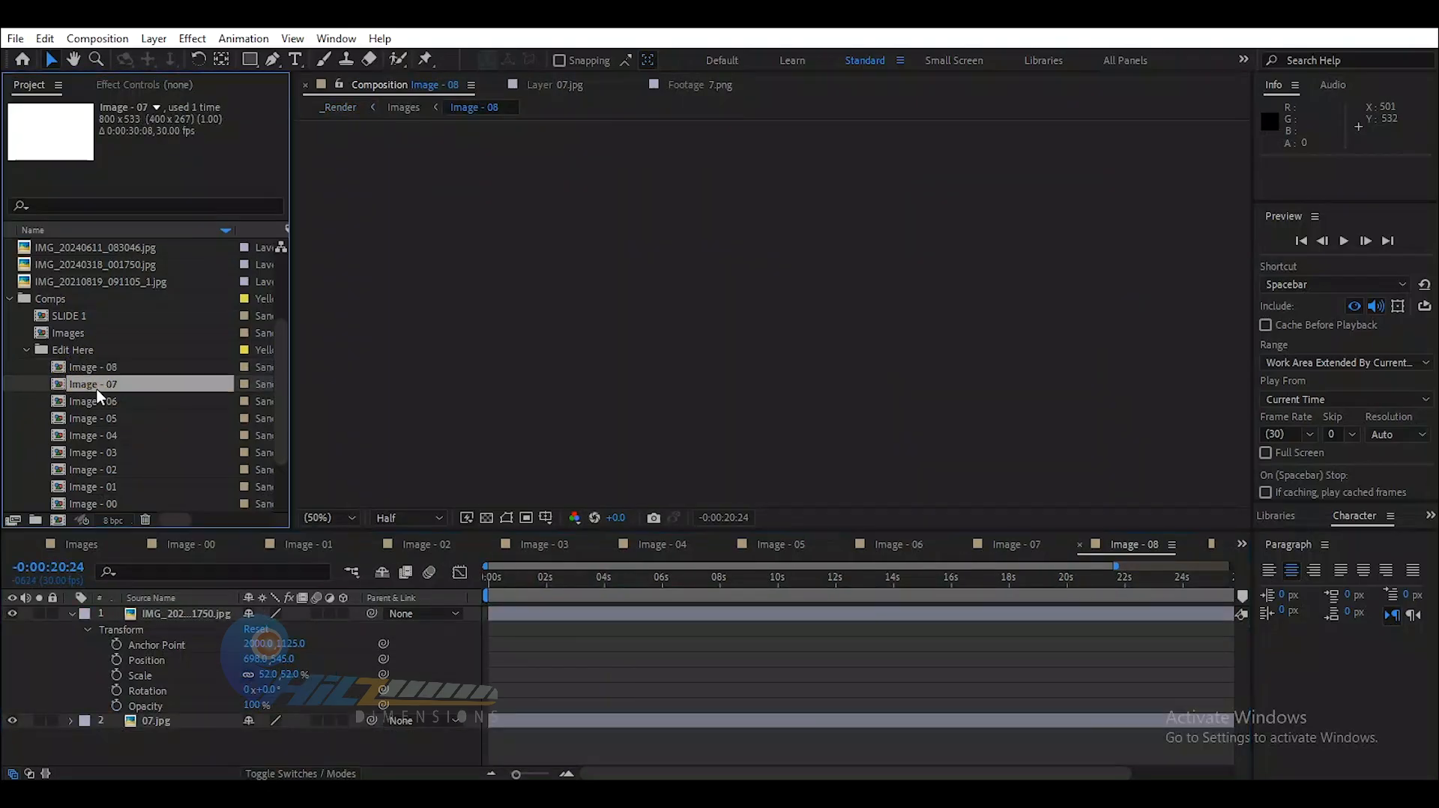
pyautogui.click(78, 333)
pyautogui.doubleClick(78, 332)
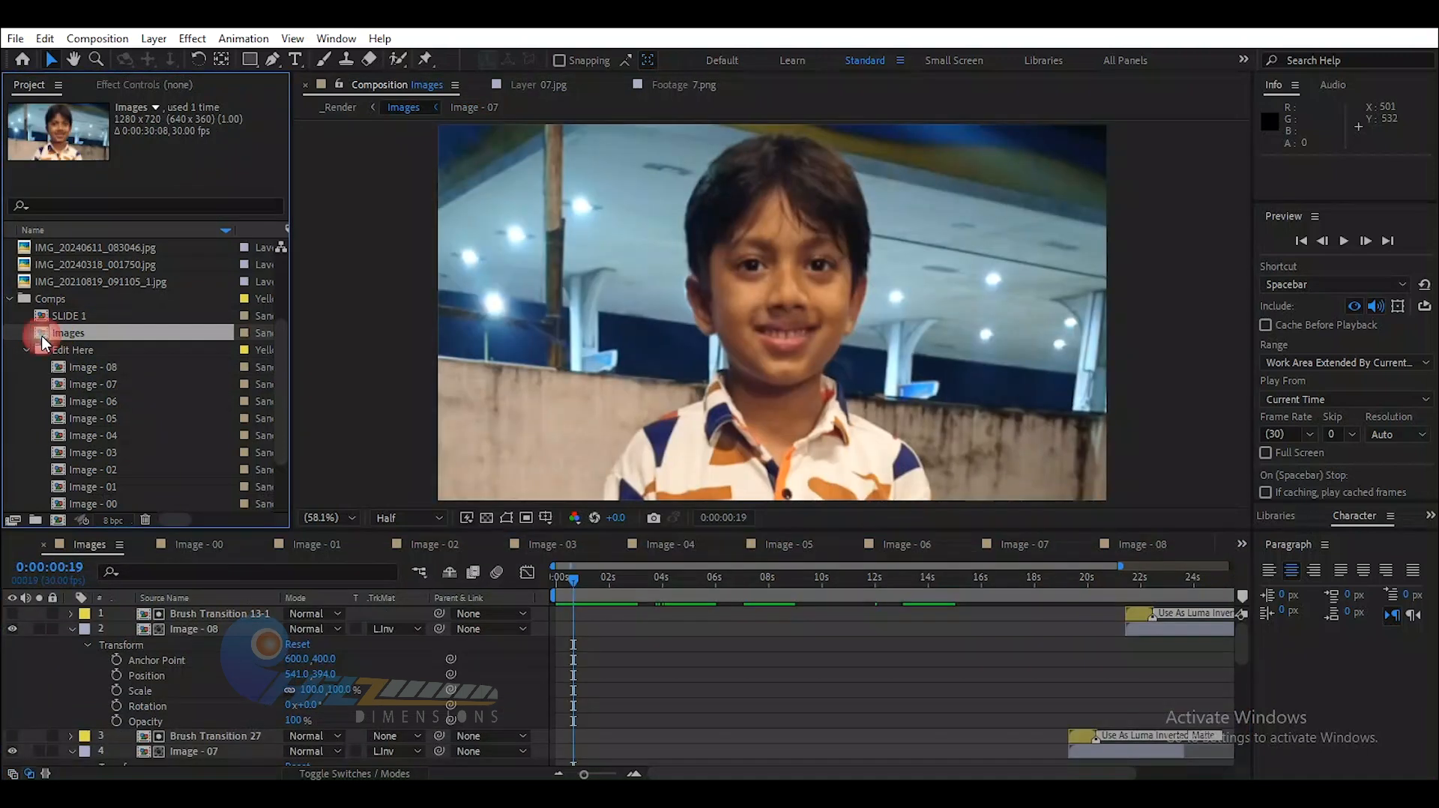
# - Examine the thumbnails and details of the numbered Image compositions in the Edit Here folder
pyautogui.click(104, 387)
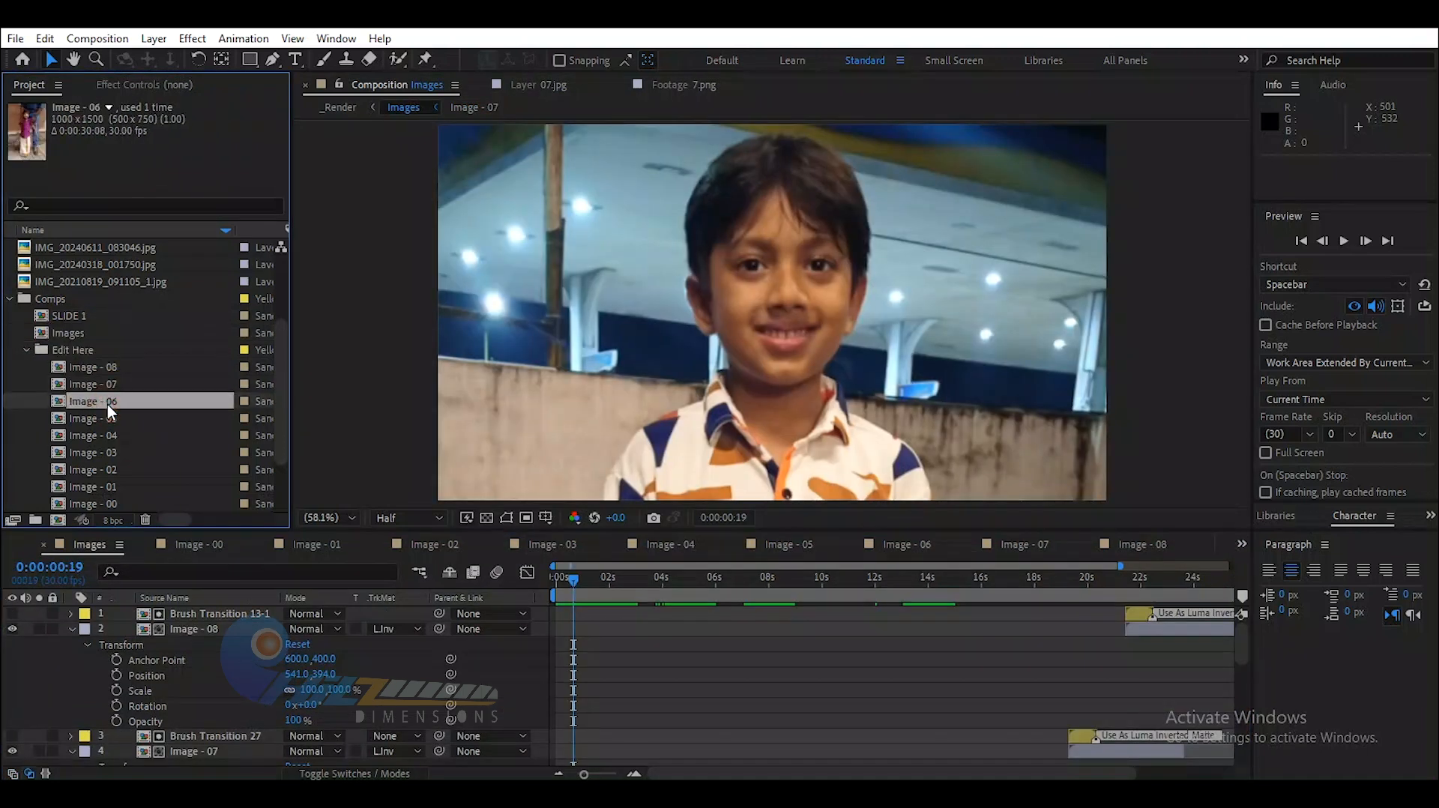
pyautogui.click(101, 367)
pyautogui.click(109, 411)
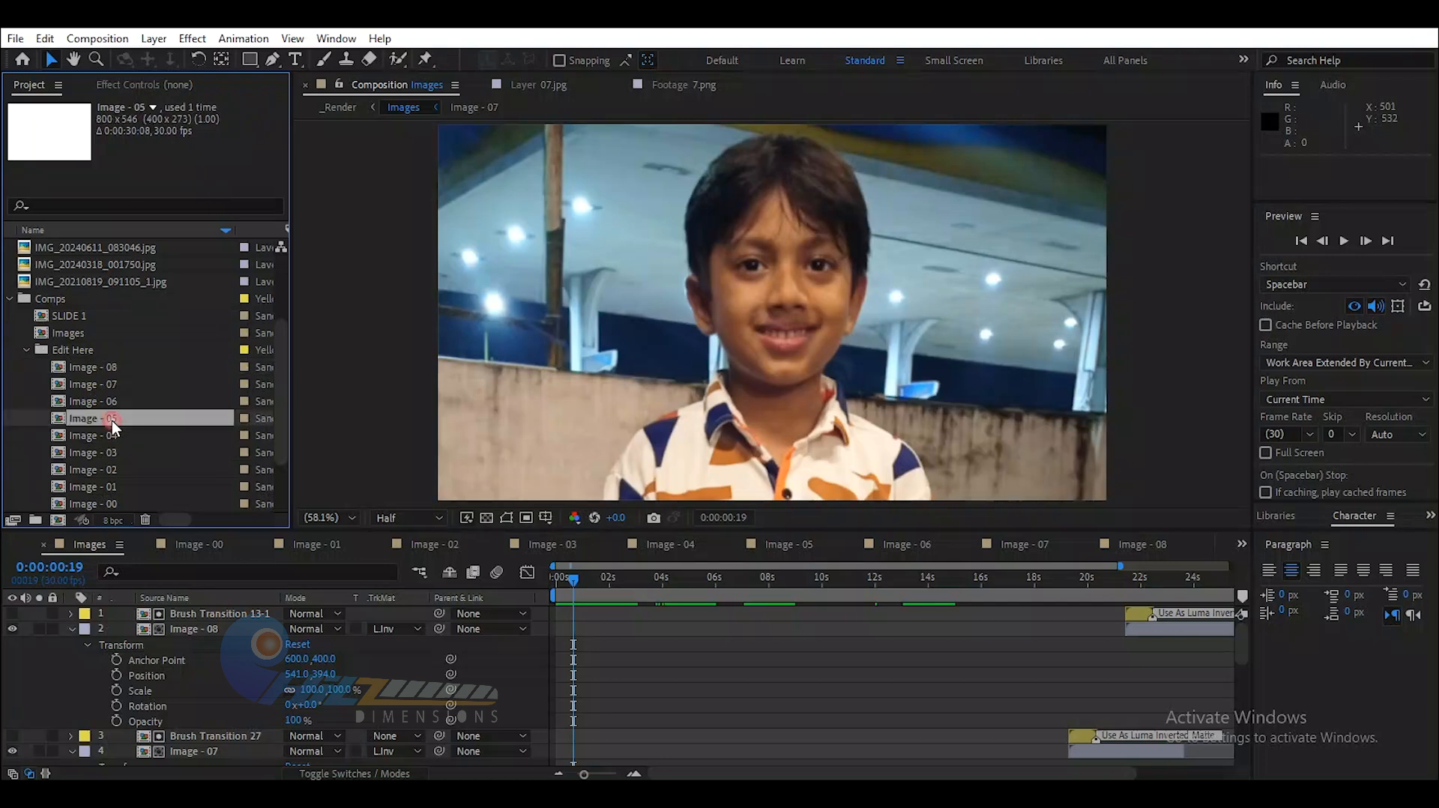
pyautogui.click(115, 439)
pyautogui.click(115, 452)
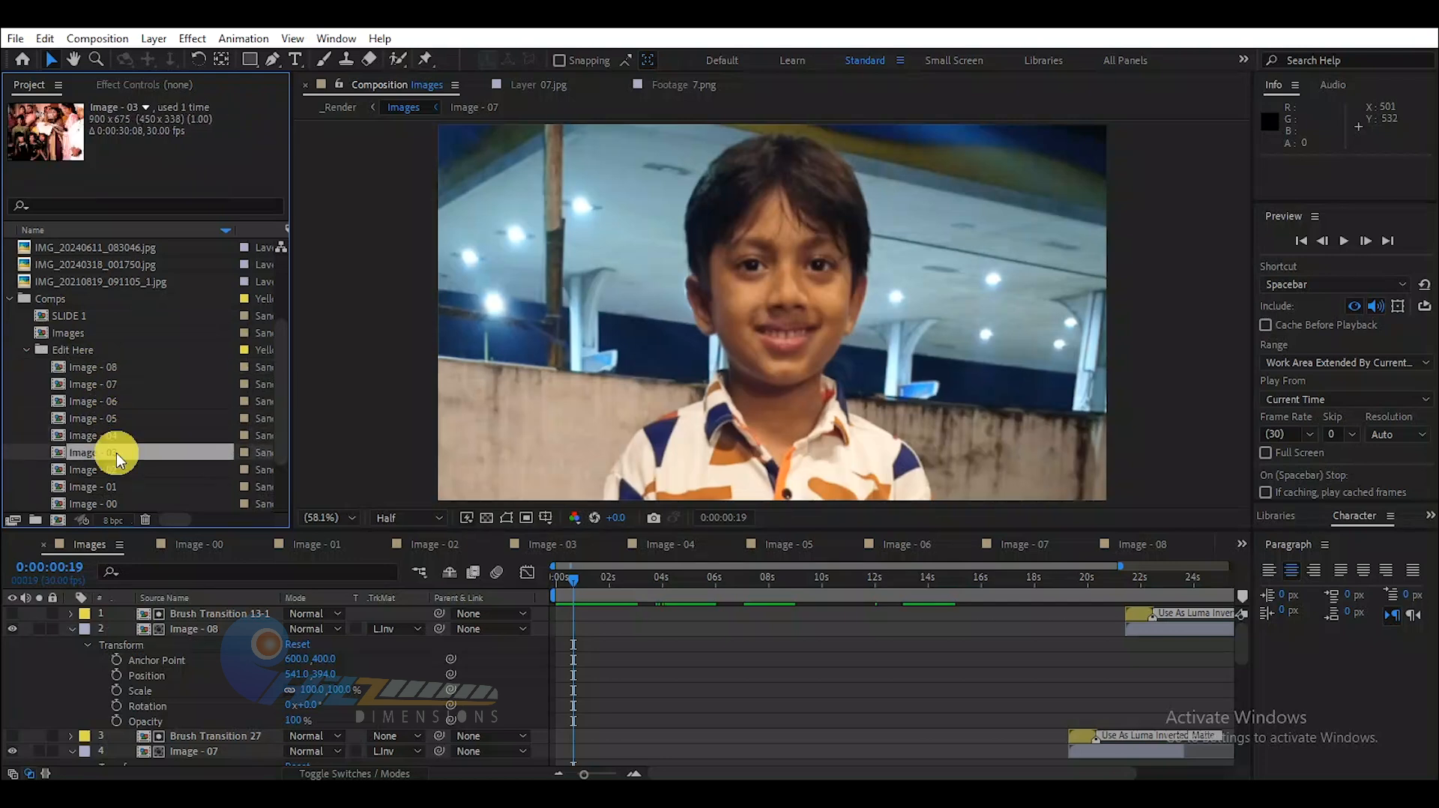
pyautogui.click(109, 420)
pyautogui.click(113, 401)
pyautogui.click(111, 388)
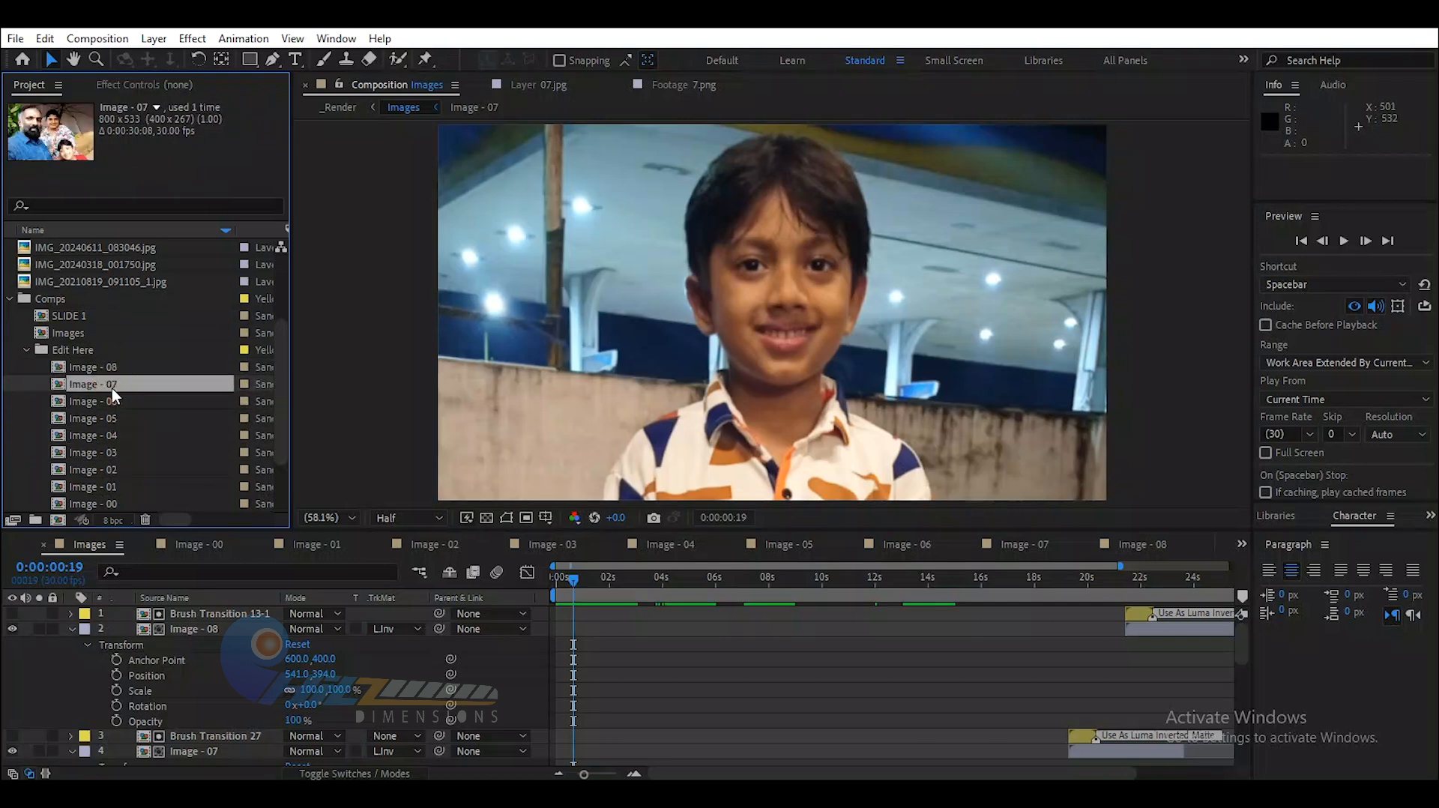
pyautogui.click(113, 369)
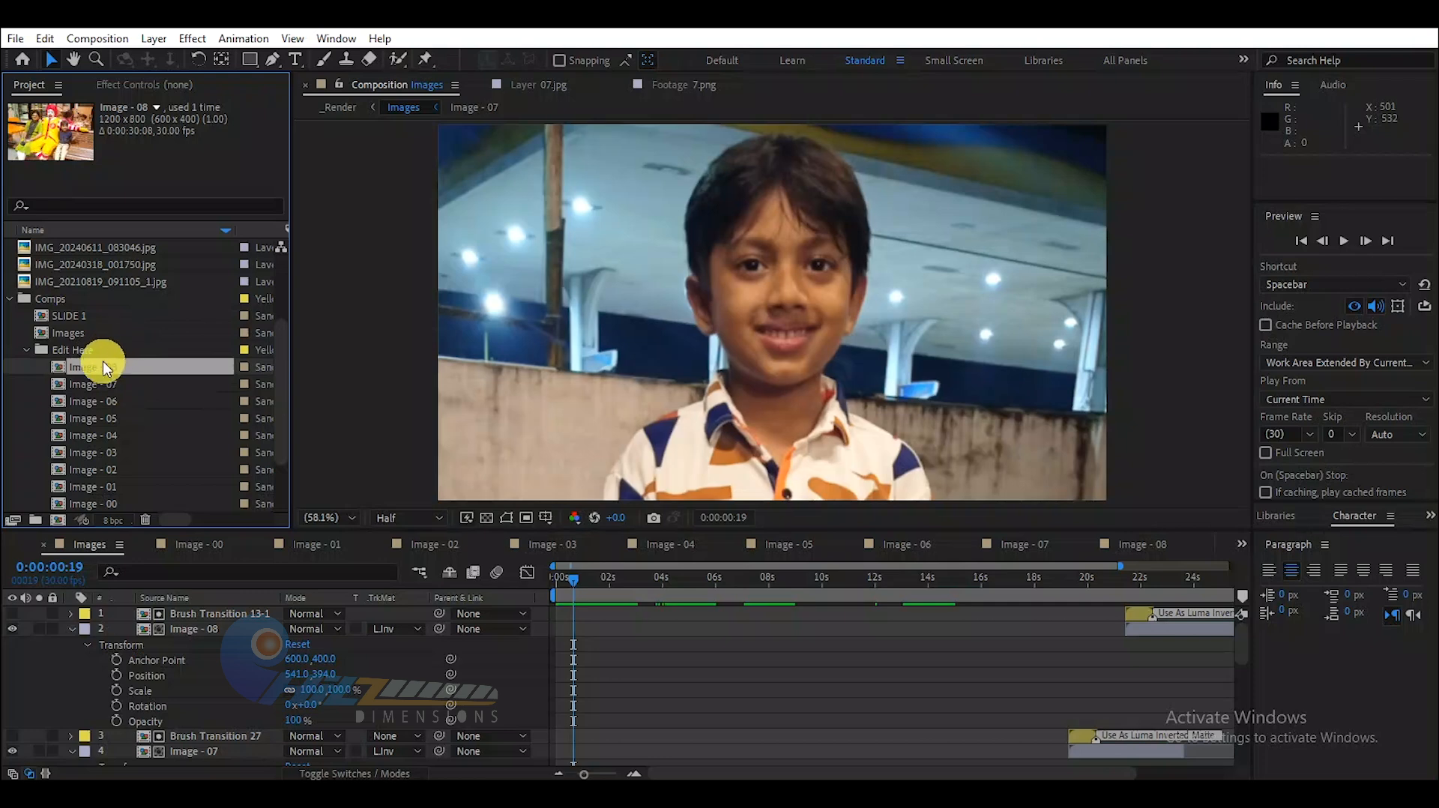
pyautogui.click(105, 469)
pyautogui.click(112, 486)
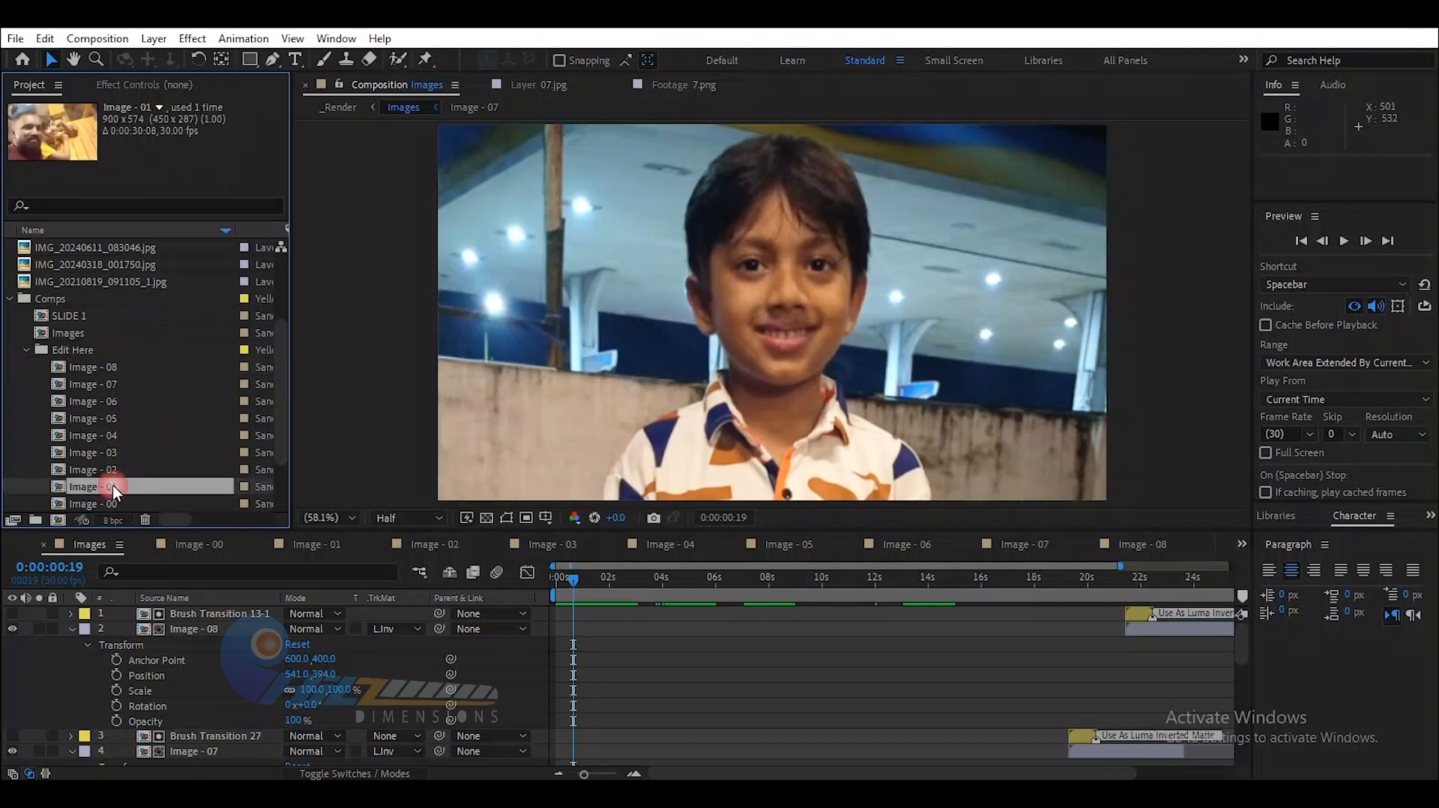
# - Select the Image - 00 composition in the Edit Here folder to view its thumbnail and details
pyautogui.click(115, 498)
pyautogui.scroll(-1, 115, 498)
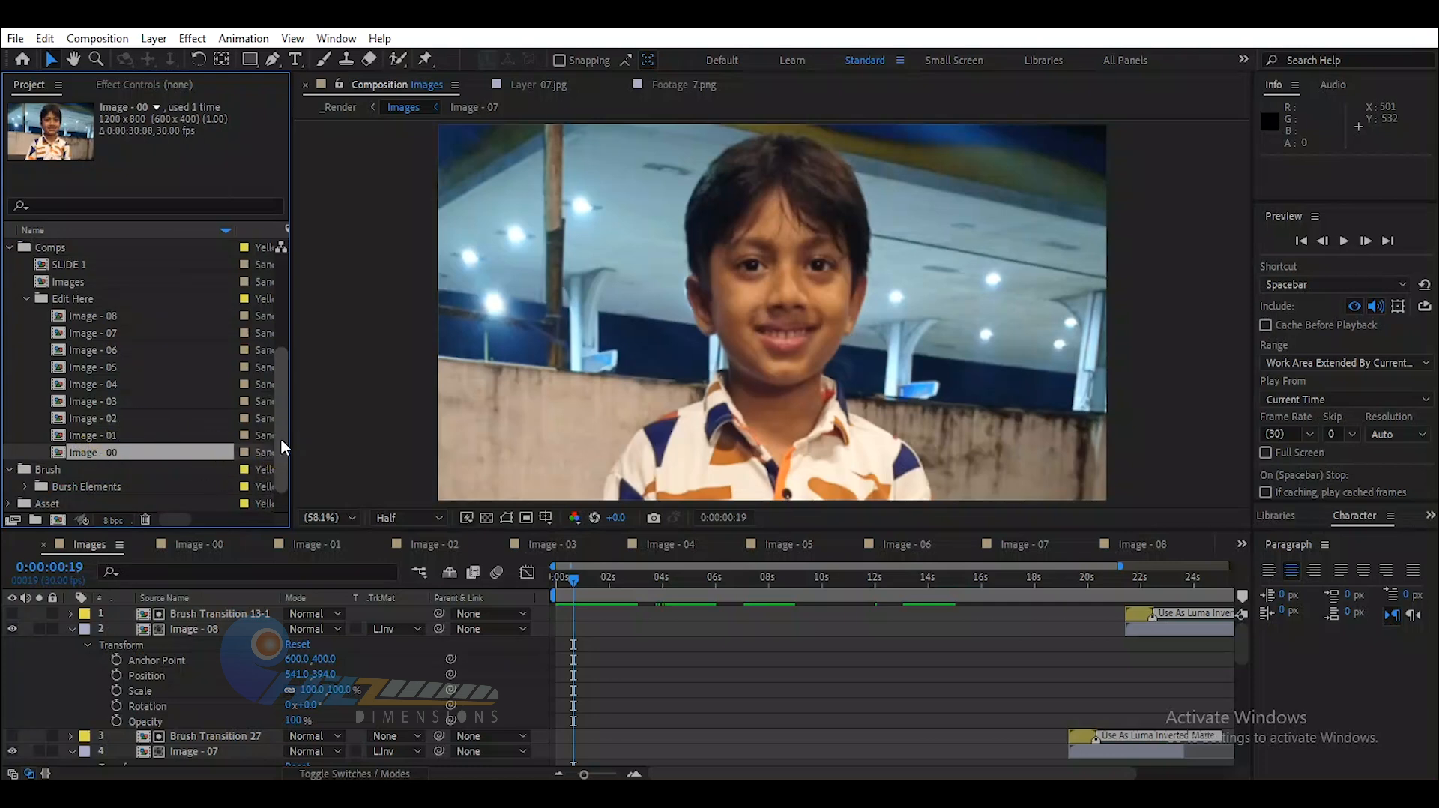
pyautogui.moveTo(280, 438)
pyautogui.mouseDown()
pyautogui.moveTo(281, 336)
pyautogui.moveTo(273, 448)
pyautogui.mouseUp()
pyautogui.click(154, 447)
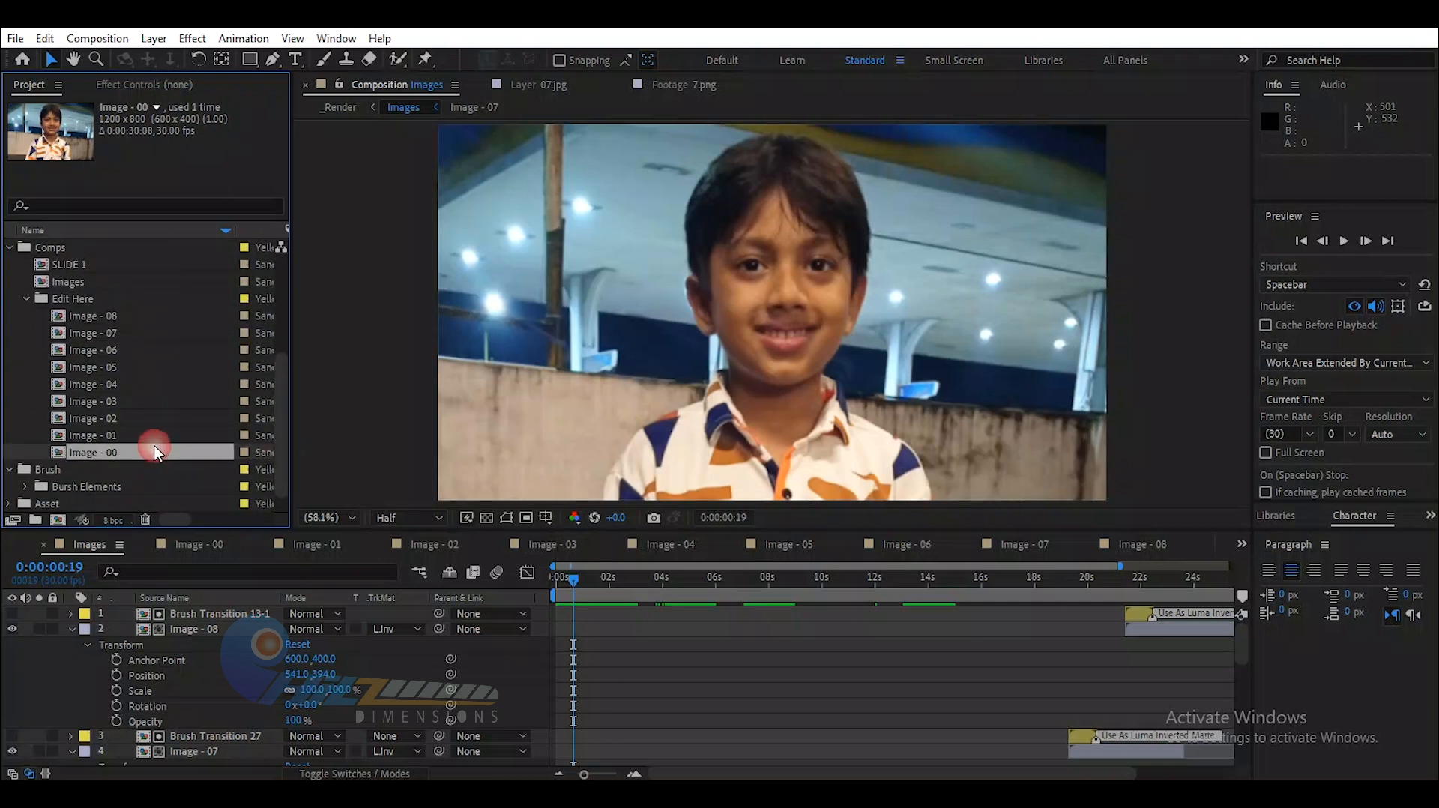
pyautogui.rightClick(86, 451)
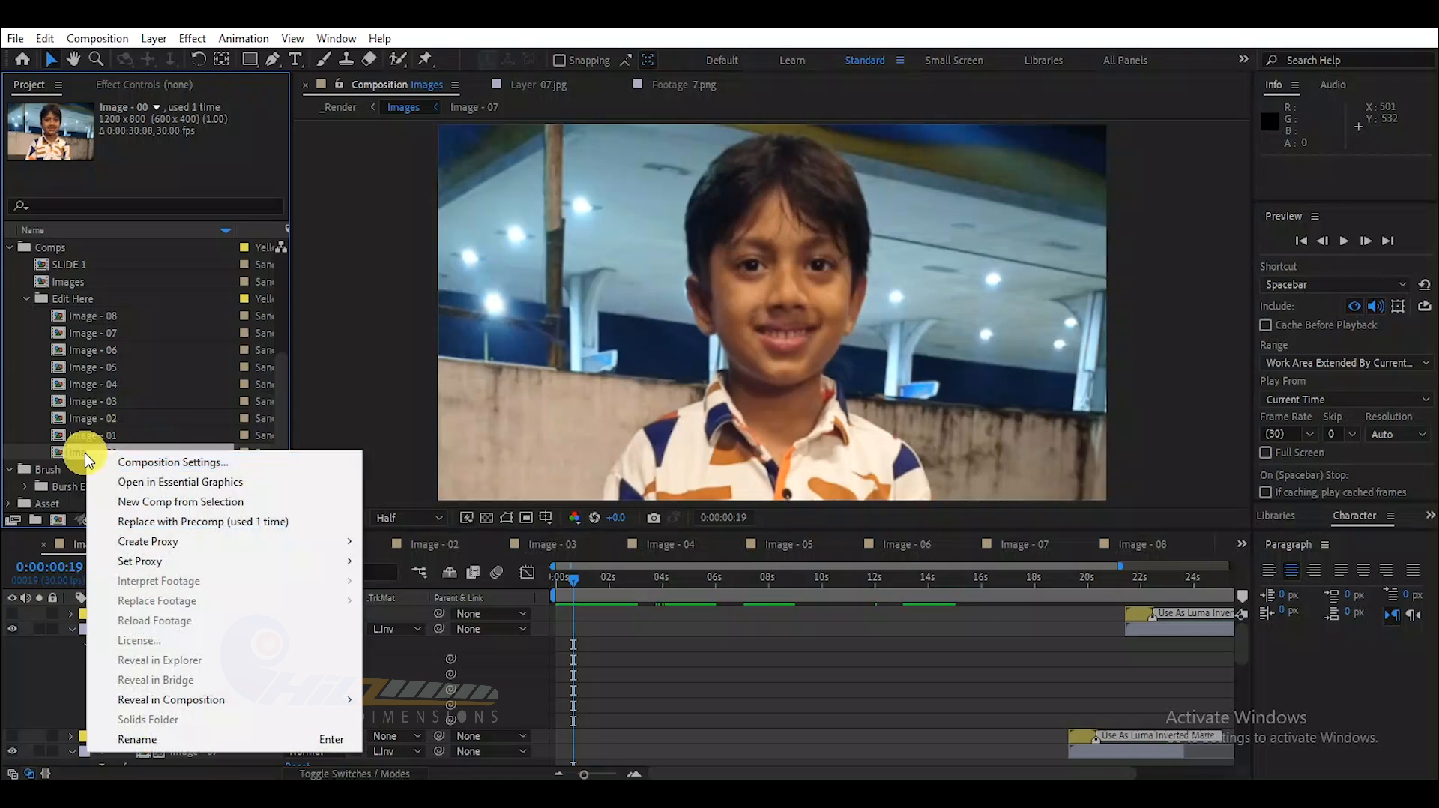
pyautogui.click(75, 452)
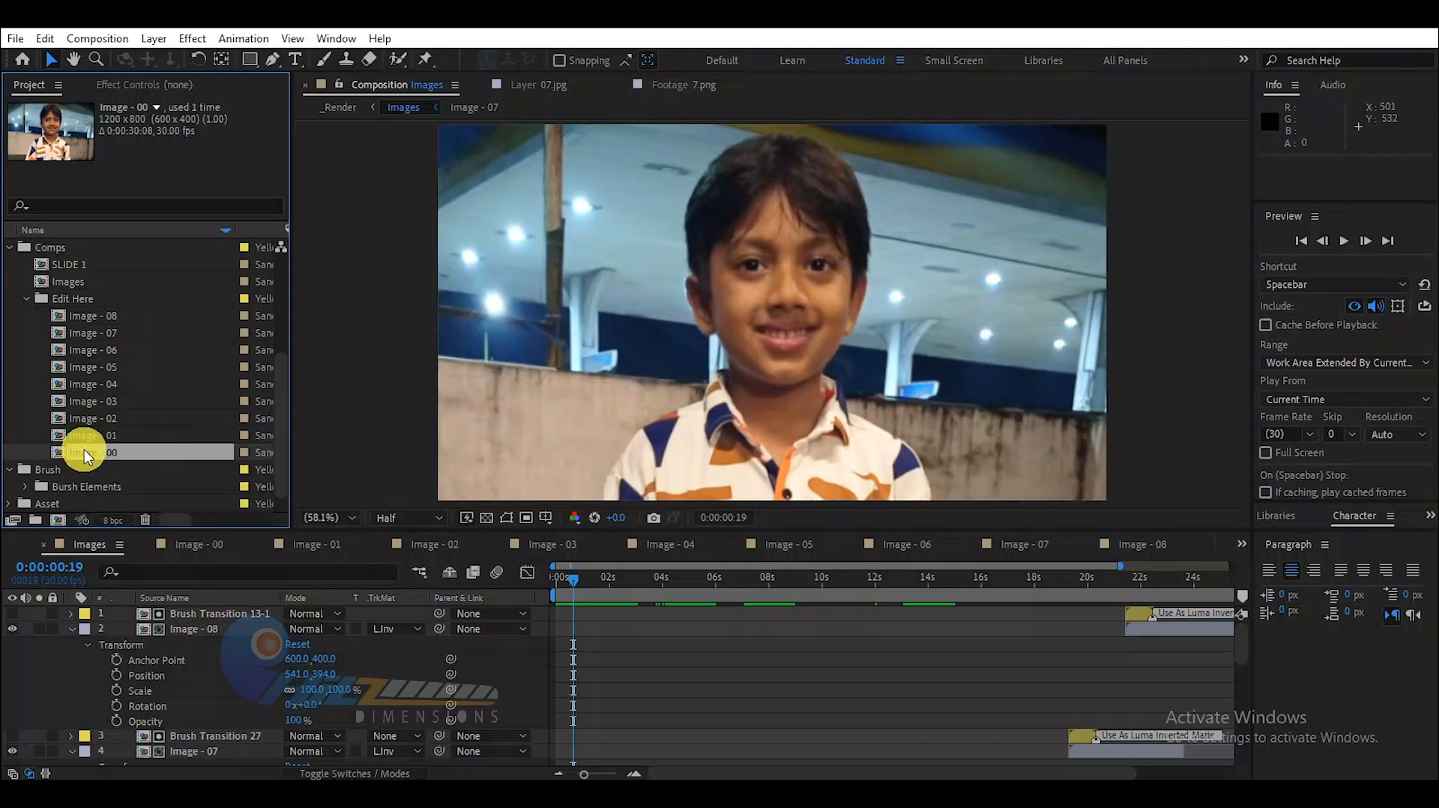
pyautogui.press('Delete')
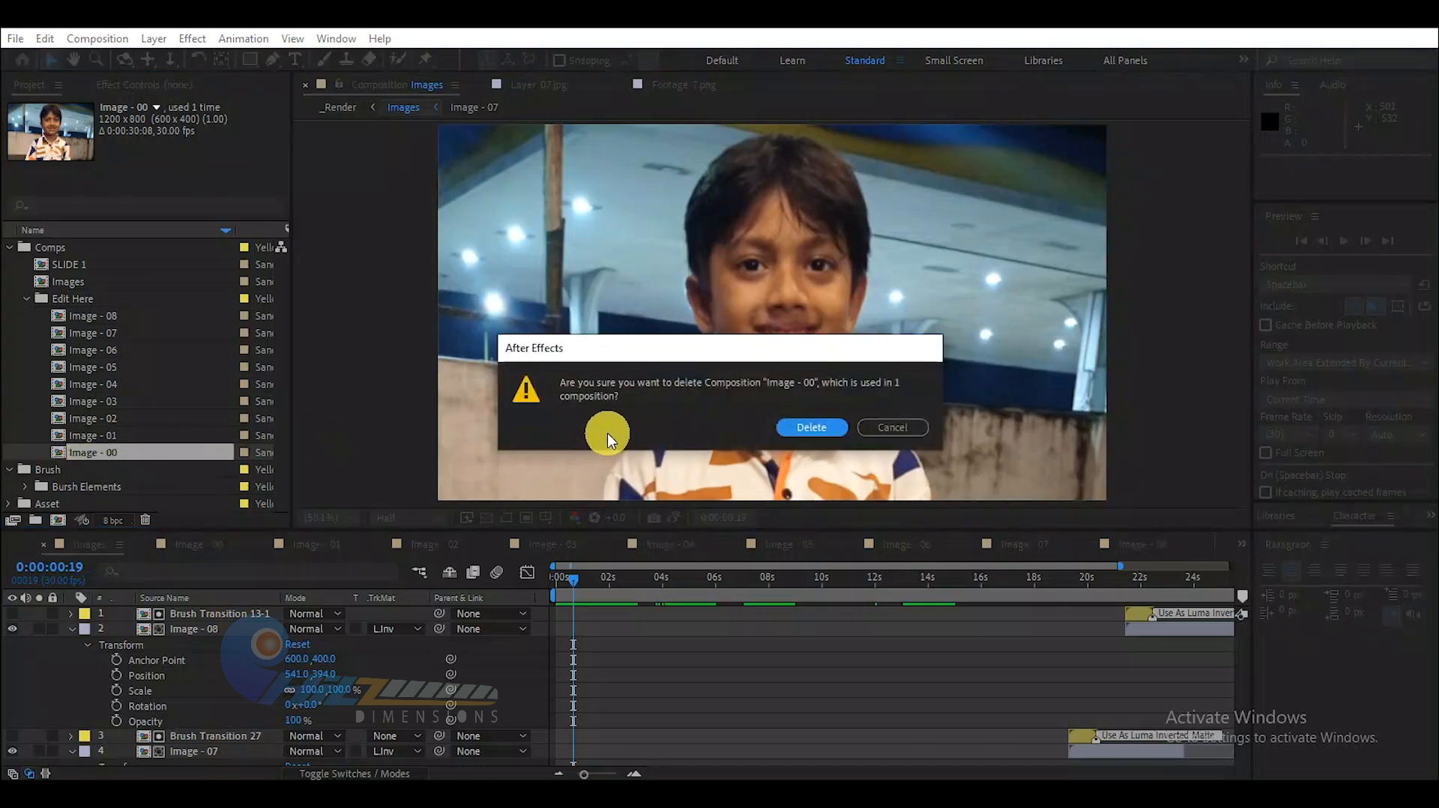
pyautogui.click(883, 428)
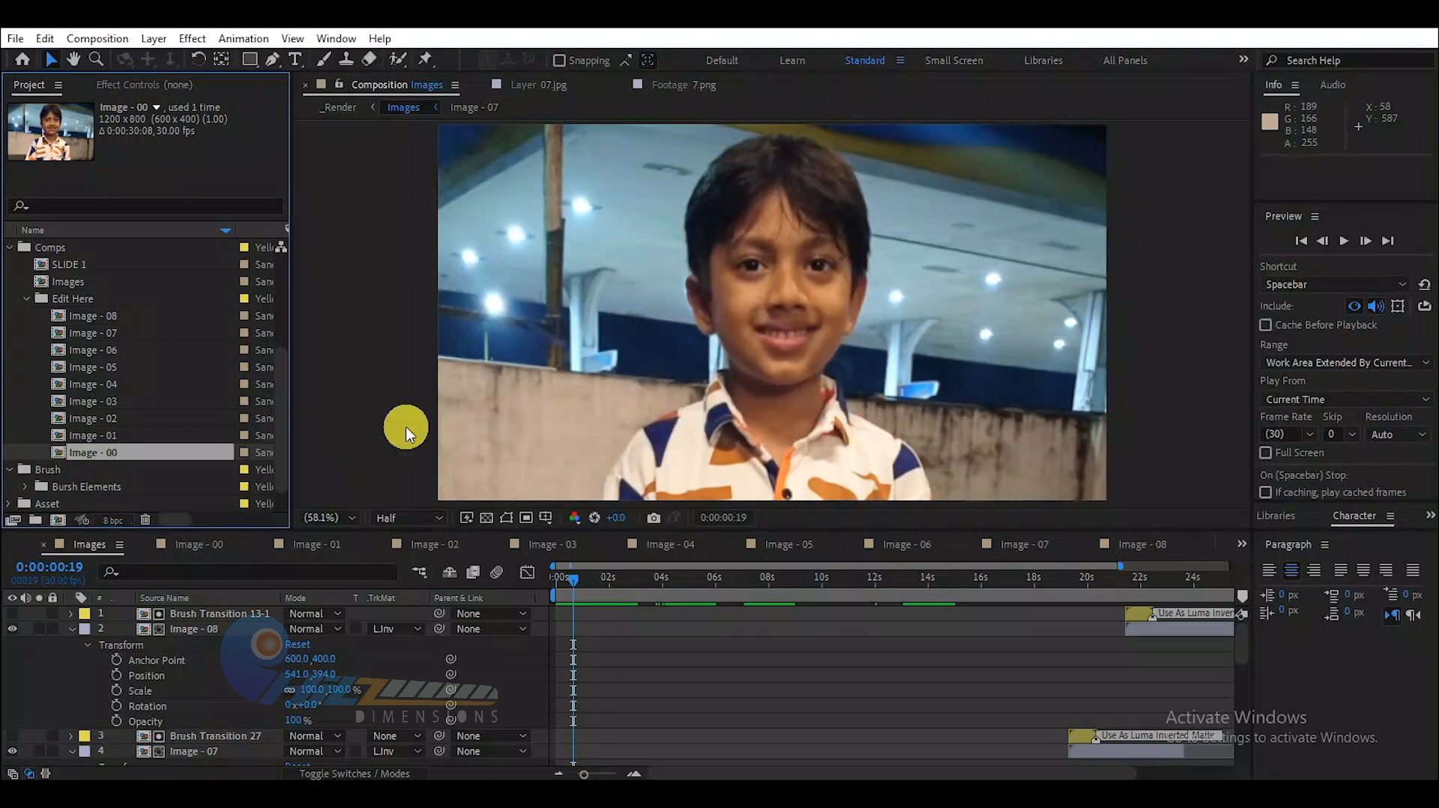
# - View the _Render composition, and open the Image - 00 composition from the Edit Here folder
pyautogui.scroll(-2, 126, 384)
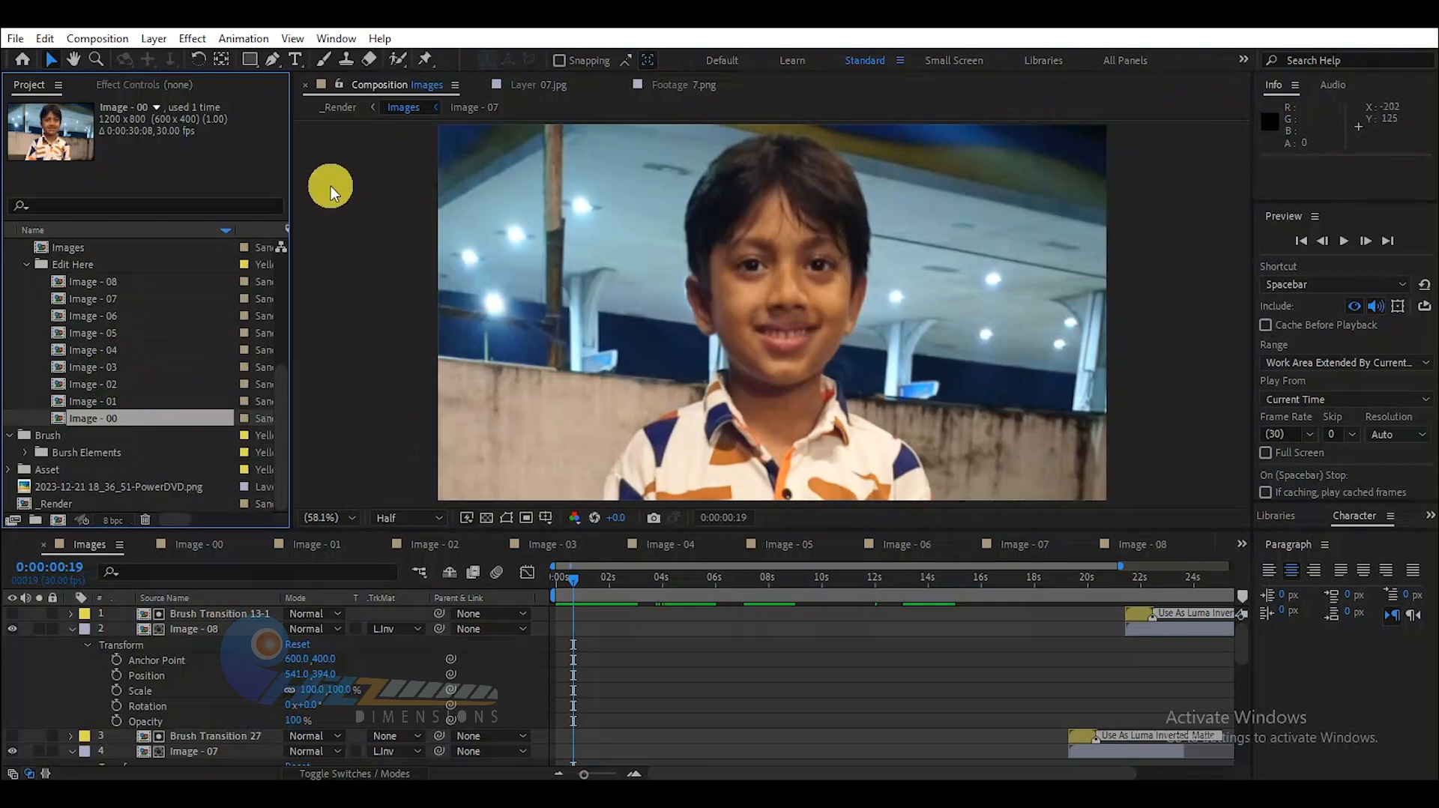
pyautogui.click(340, 108)
pyautogui.rightClick(91, 420)
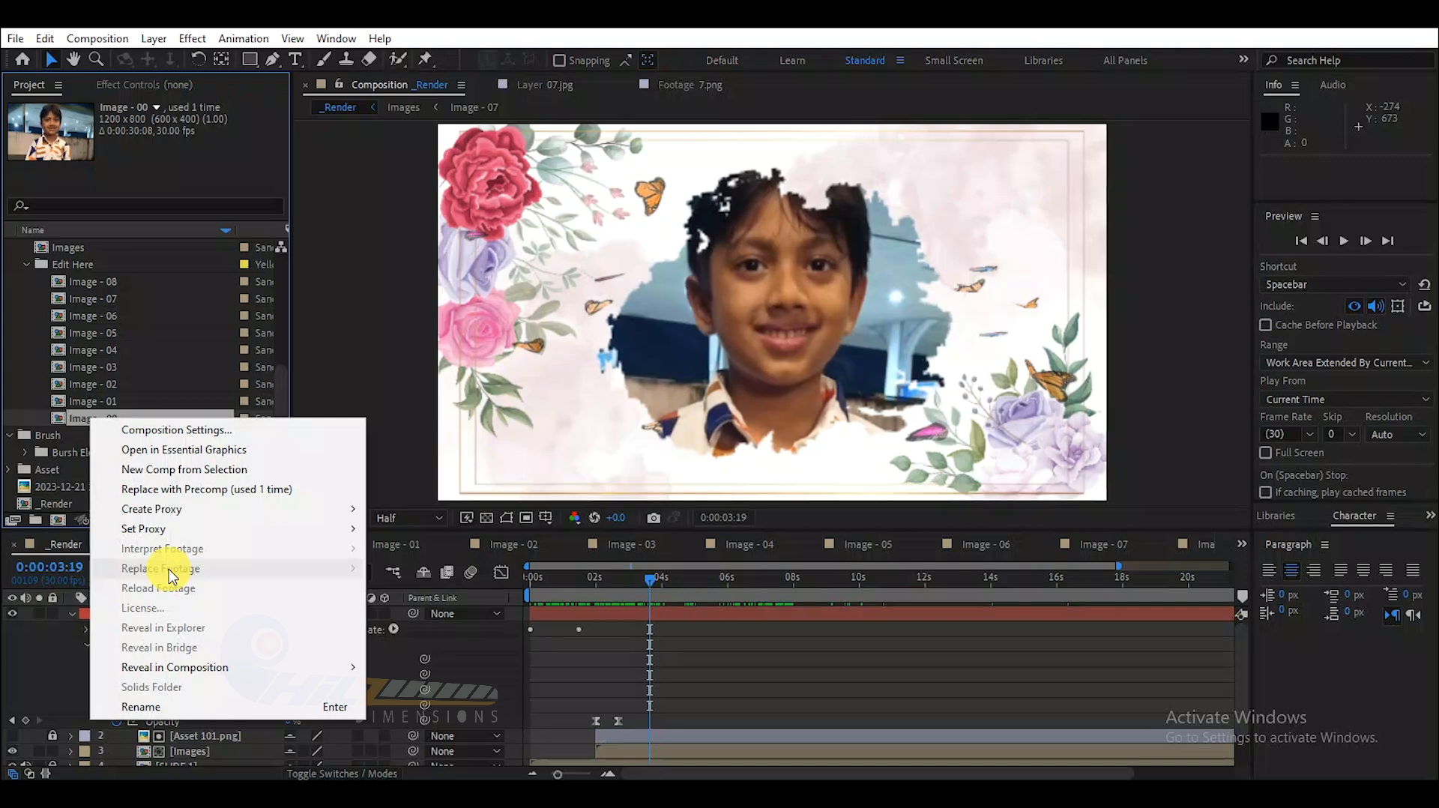
pyautogui.click(363, 281)
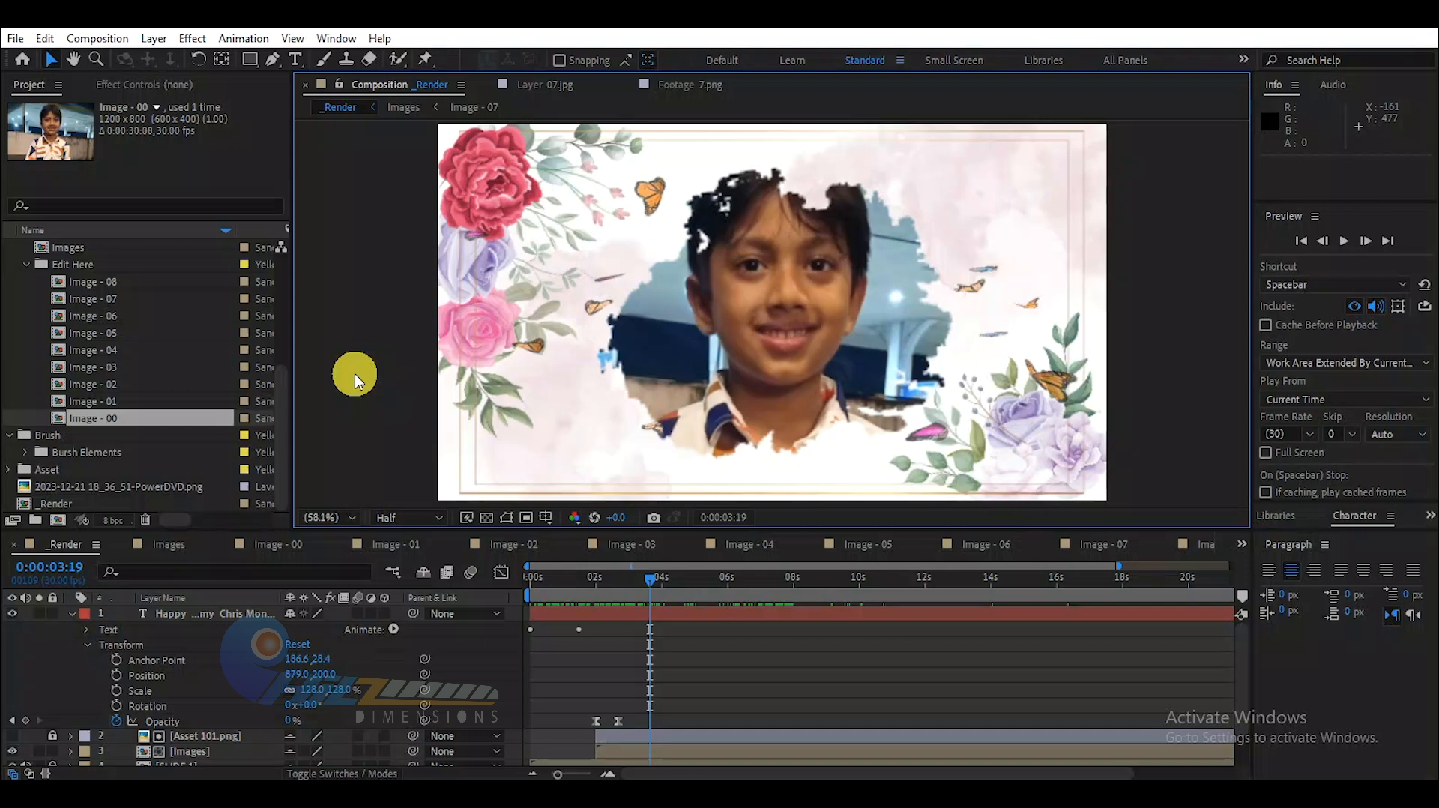
pyautogui.doubleClick(90, 421)
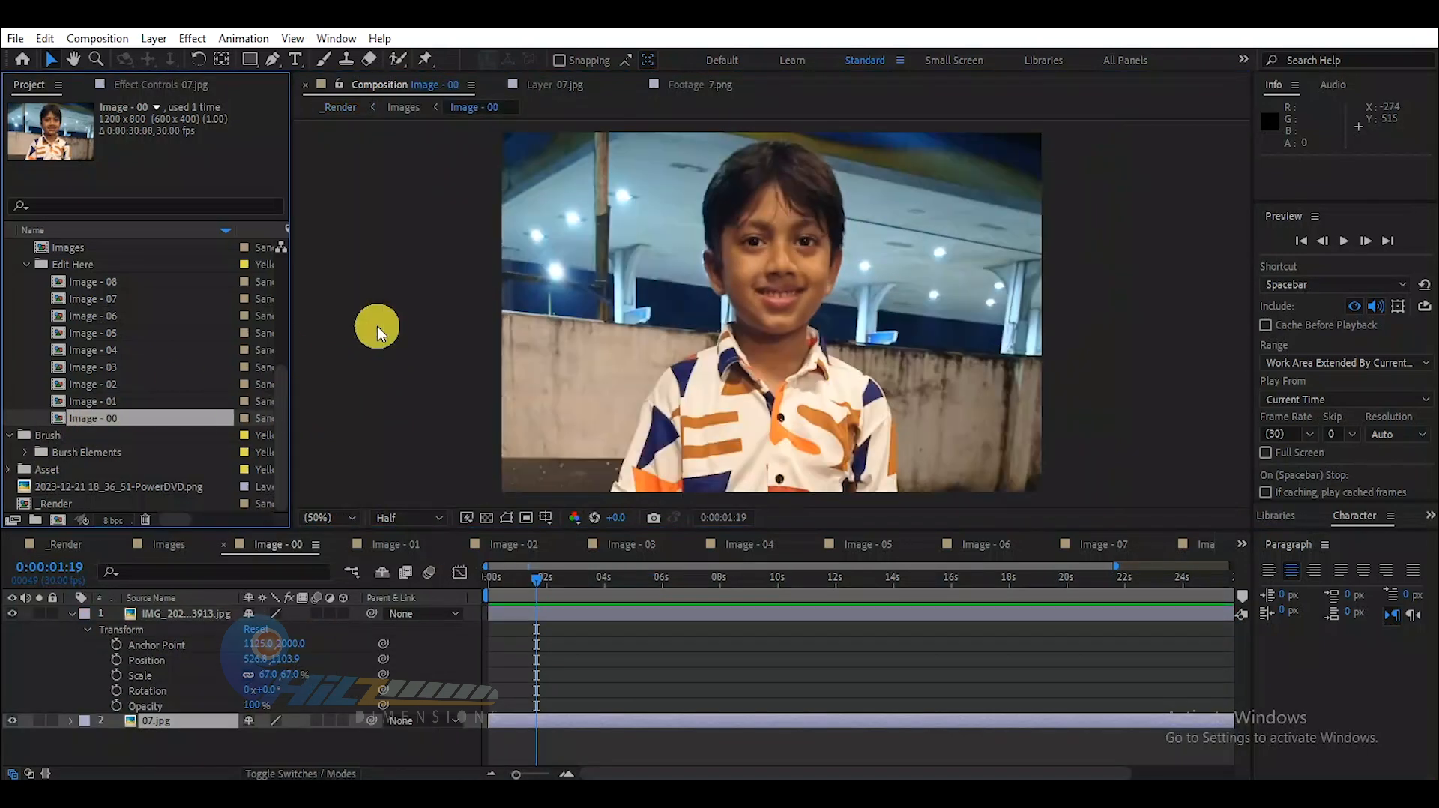
# - Compare the 07.jpg layer view with the 7.png footage view, and close both viewers
pyautogui.click(571, 85)
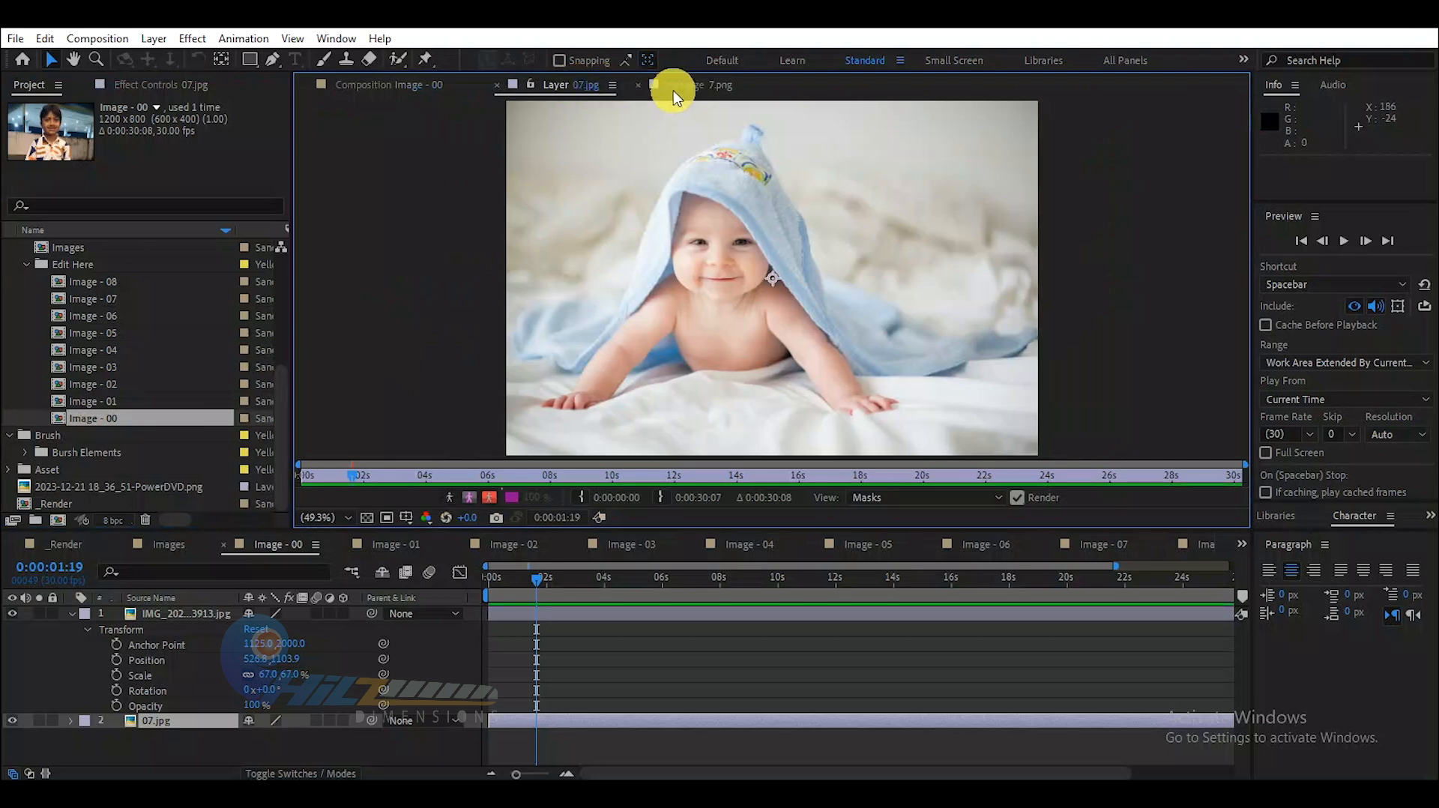
pyautogui.click(702, 86)
pyautogui.click(570, 87)
pyautogui.click(705, 85)
pyautogui.click(579, 86)
pyautogui.click(499, 88)
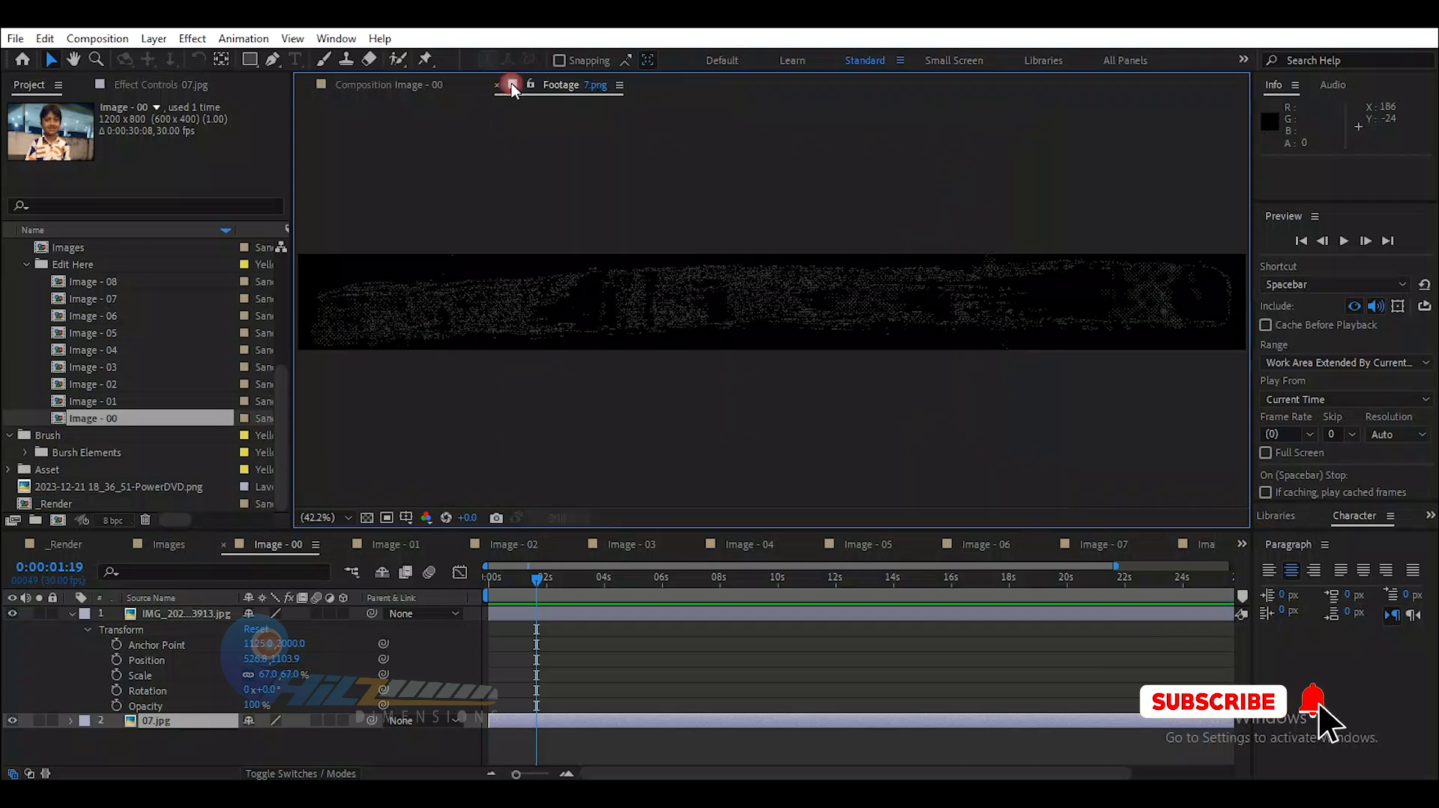
pyautogui.click(496, 86)
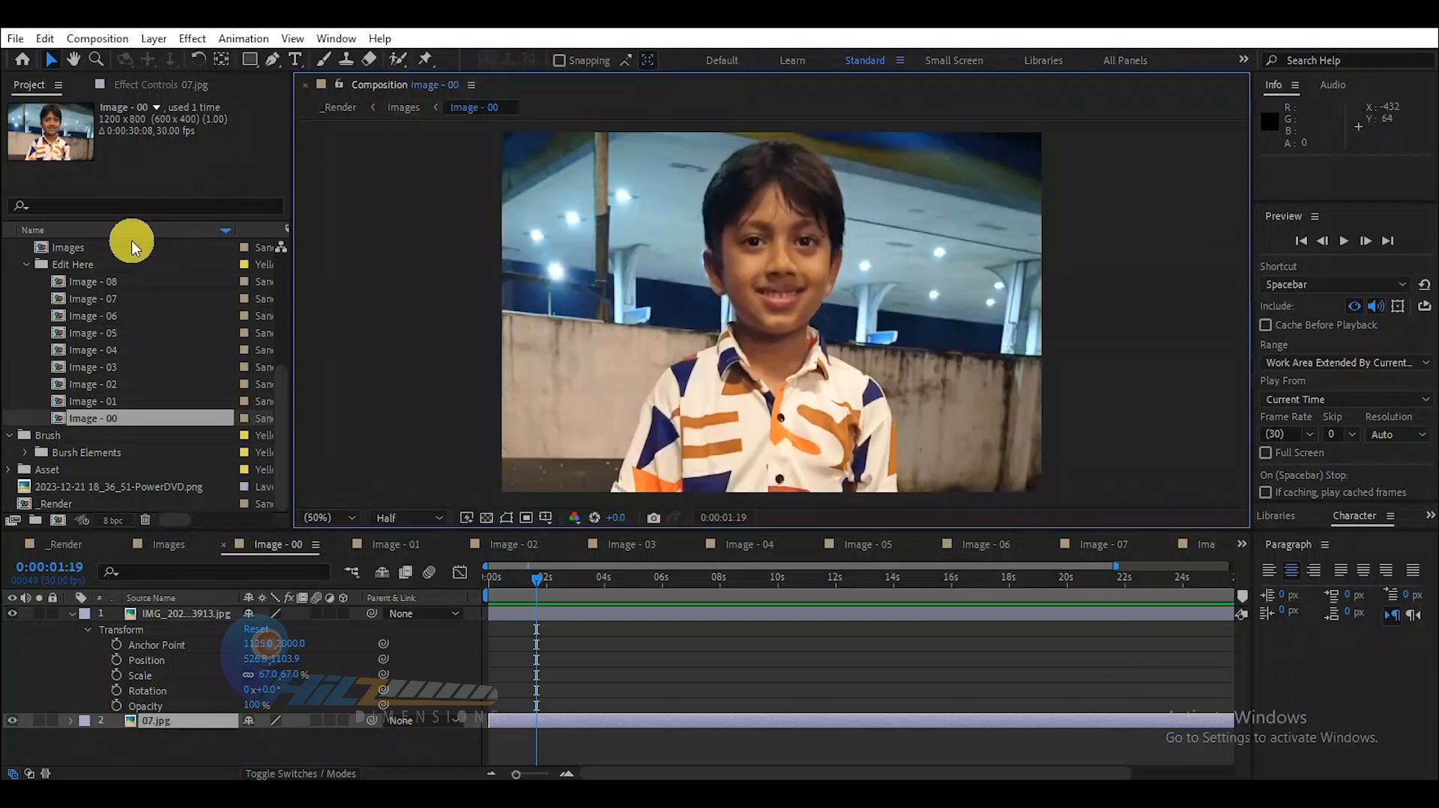
# - Preview the IMG_20240903_213913.jpg footage in its own viewer, and close that viewer
pyautogui.scroll(5, 138, 427)
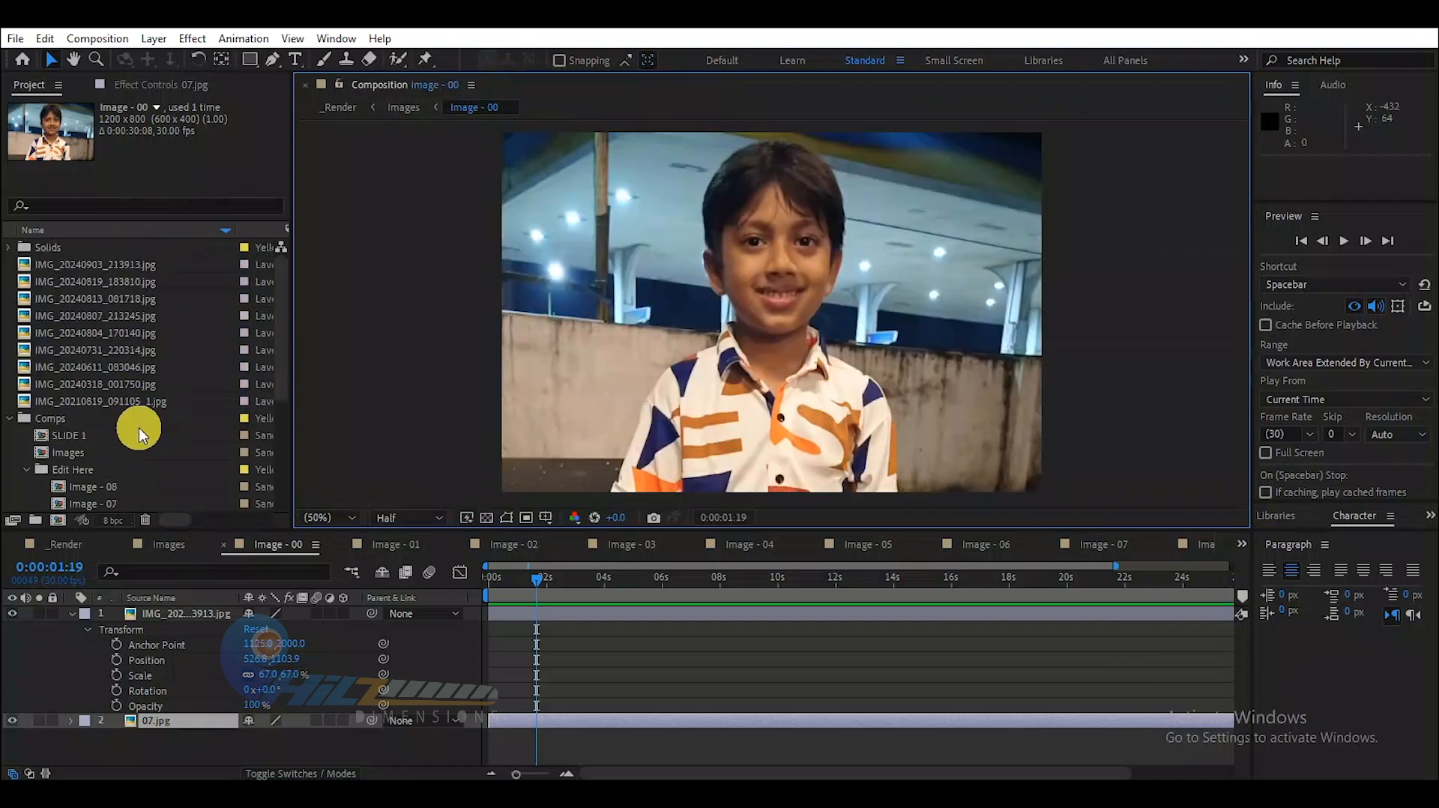
pyautogui.doubleClick(127, 264)
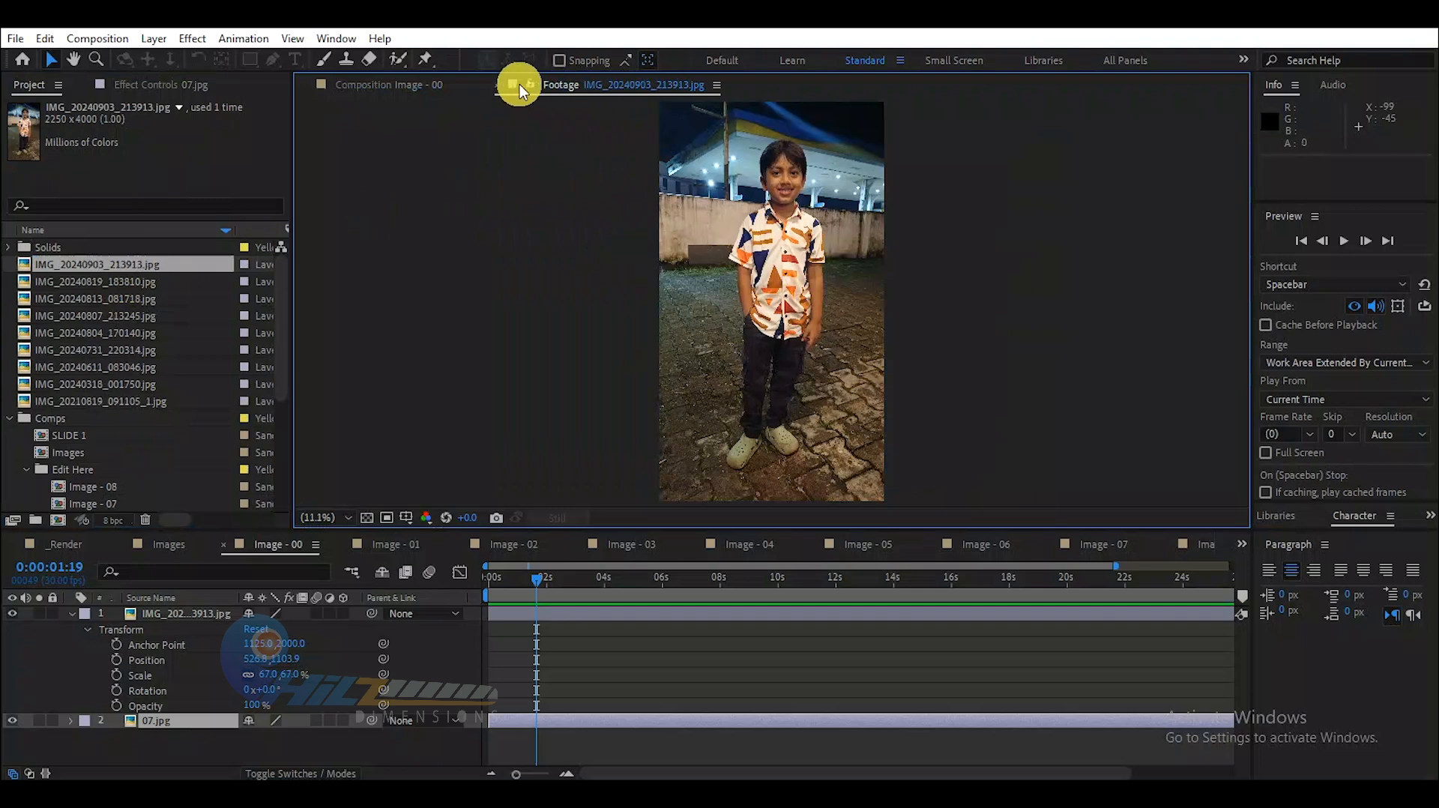
pyautogui.click(500, 88)
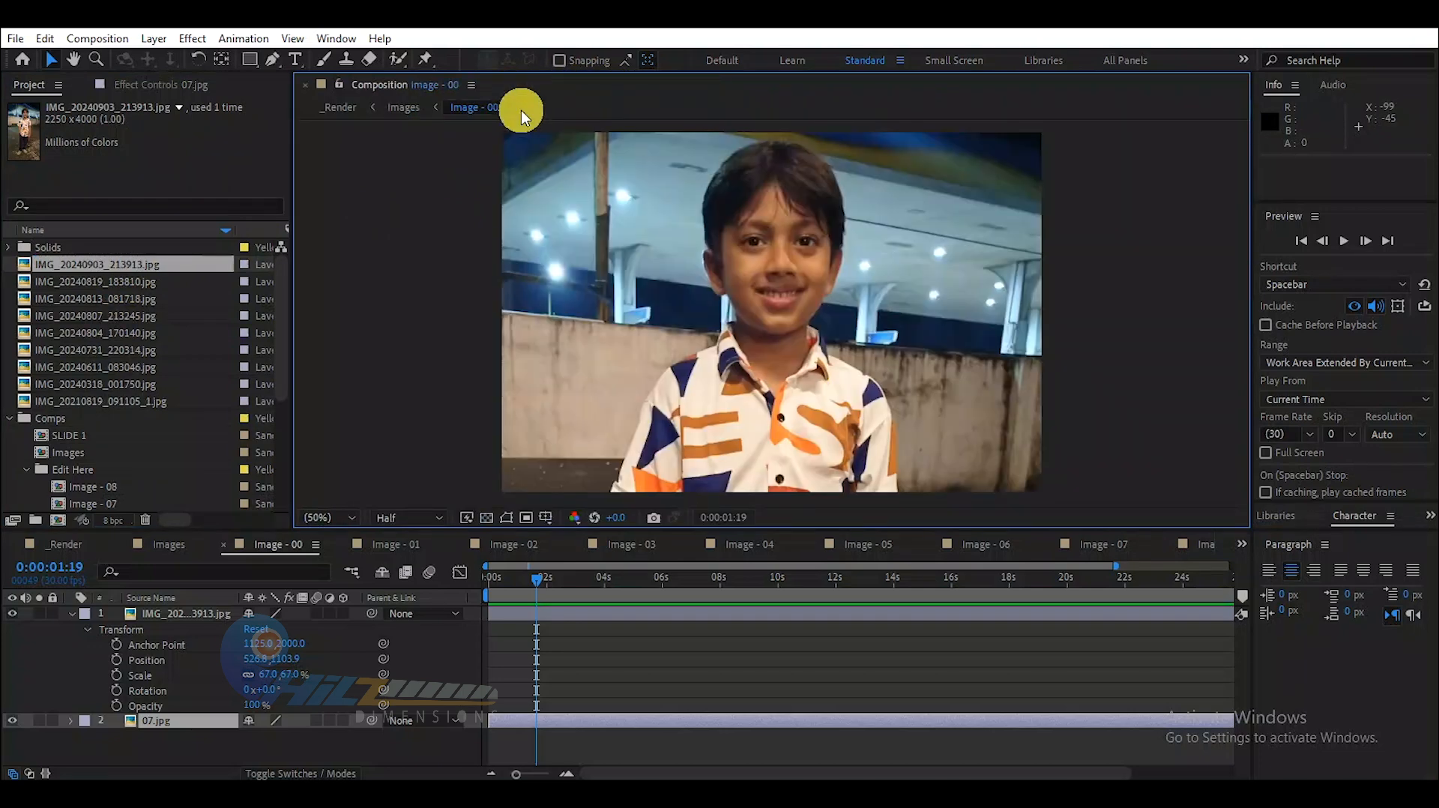
# - Open the _Render composition, and inspect the 06.jpeg layer in the Image - 06 composition
pyautogui.scroll(-5, 166, 316)
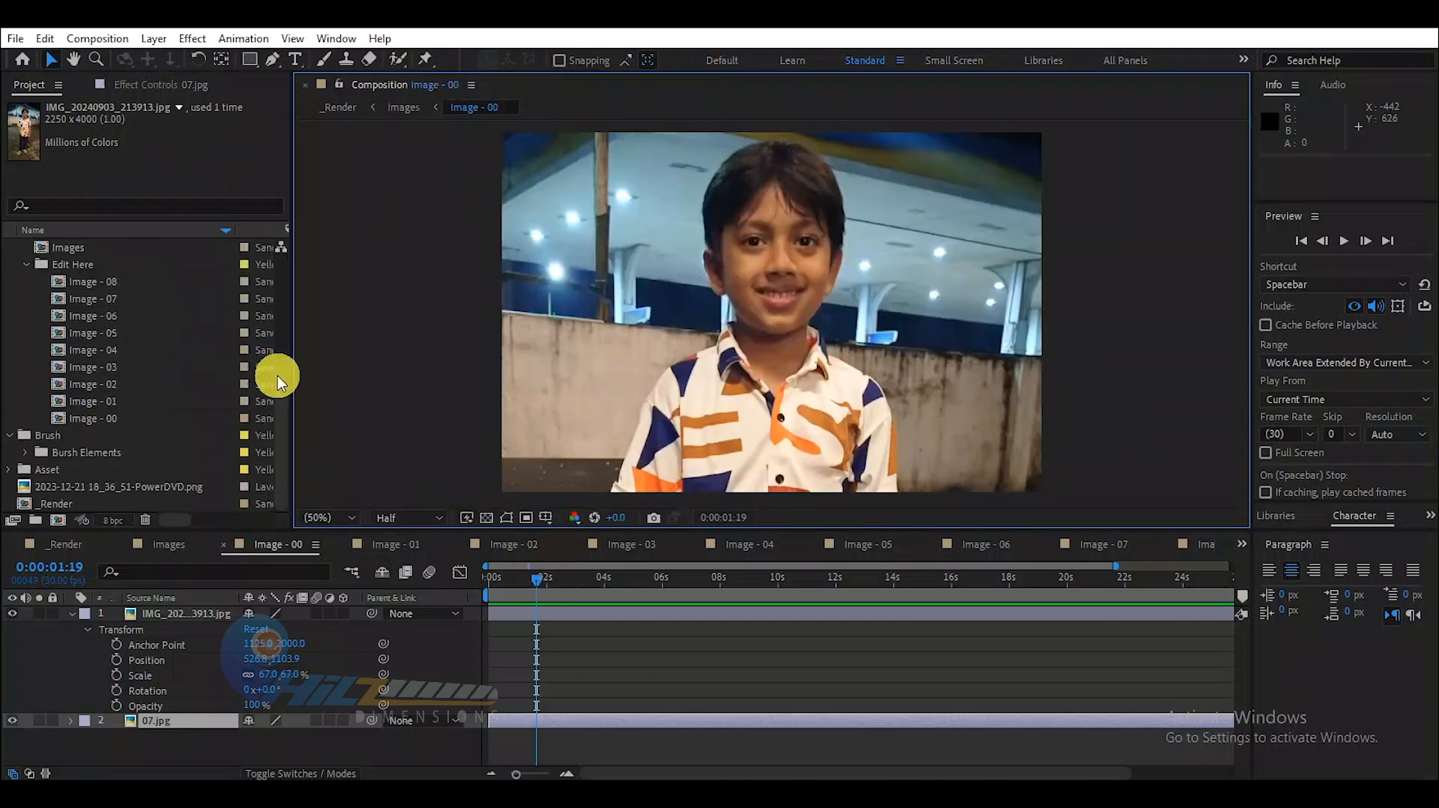
pyautogui.doubleClick(110, 504)
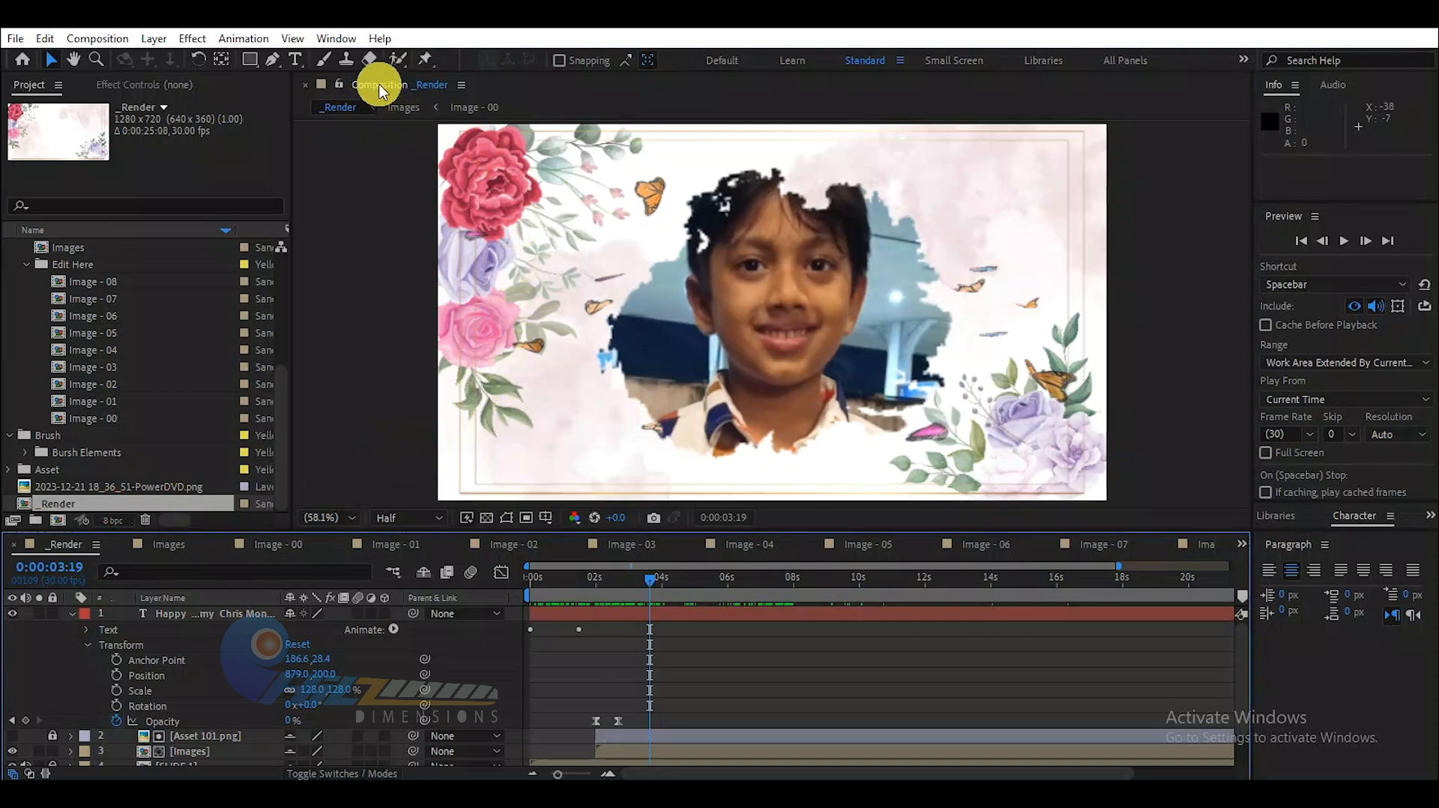
pyautogui.click(380, 83)
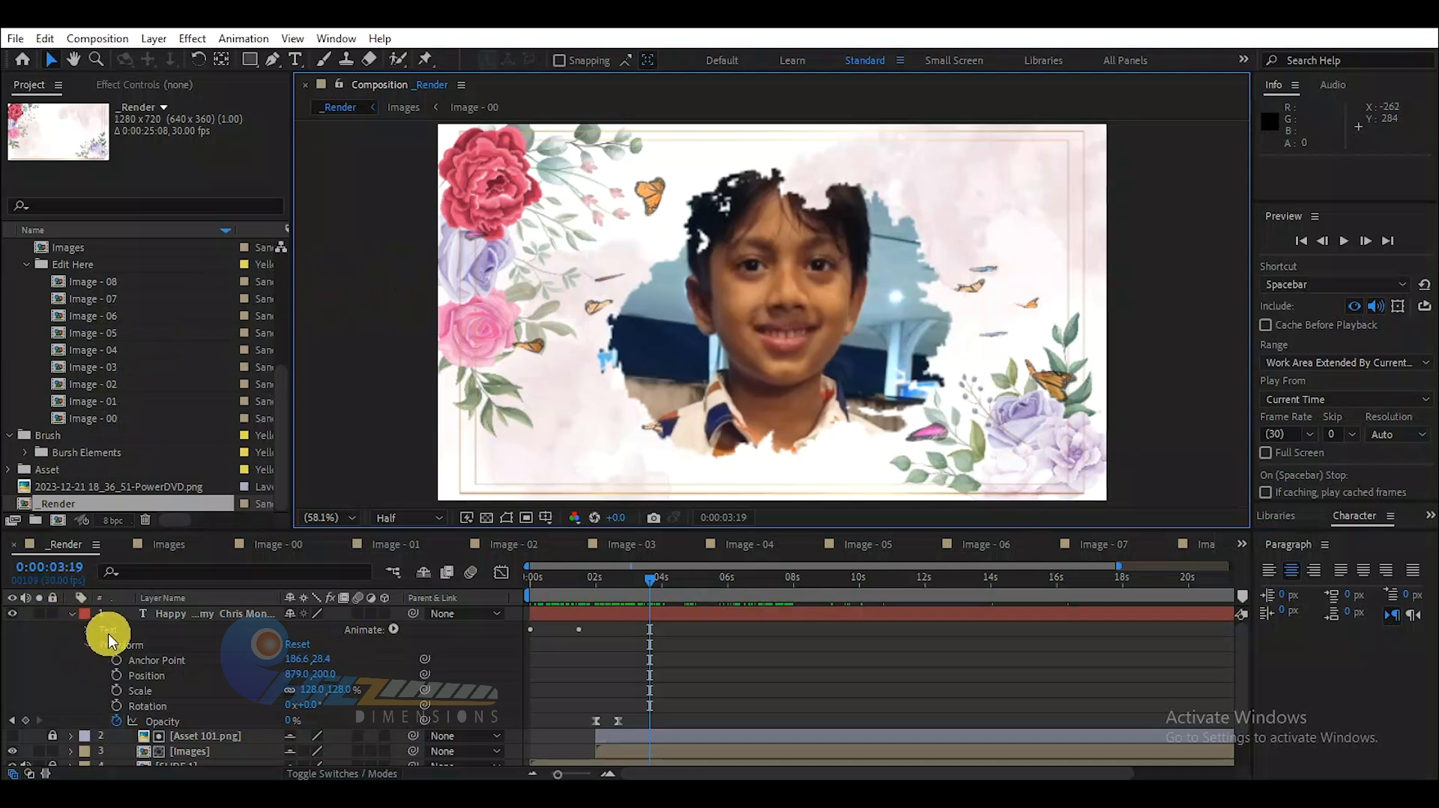
pyautogui.click(159, 738)
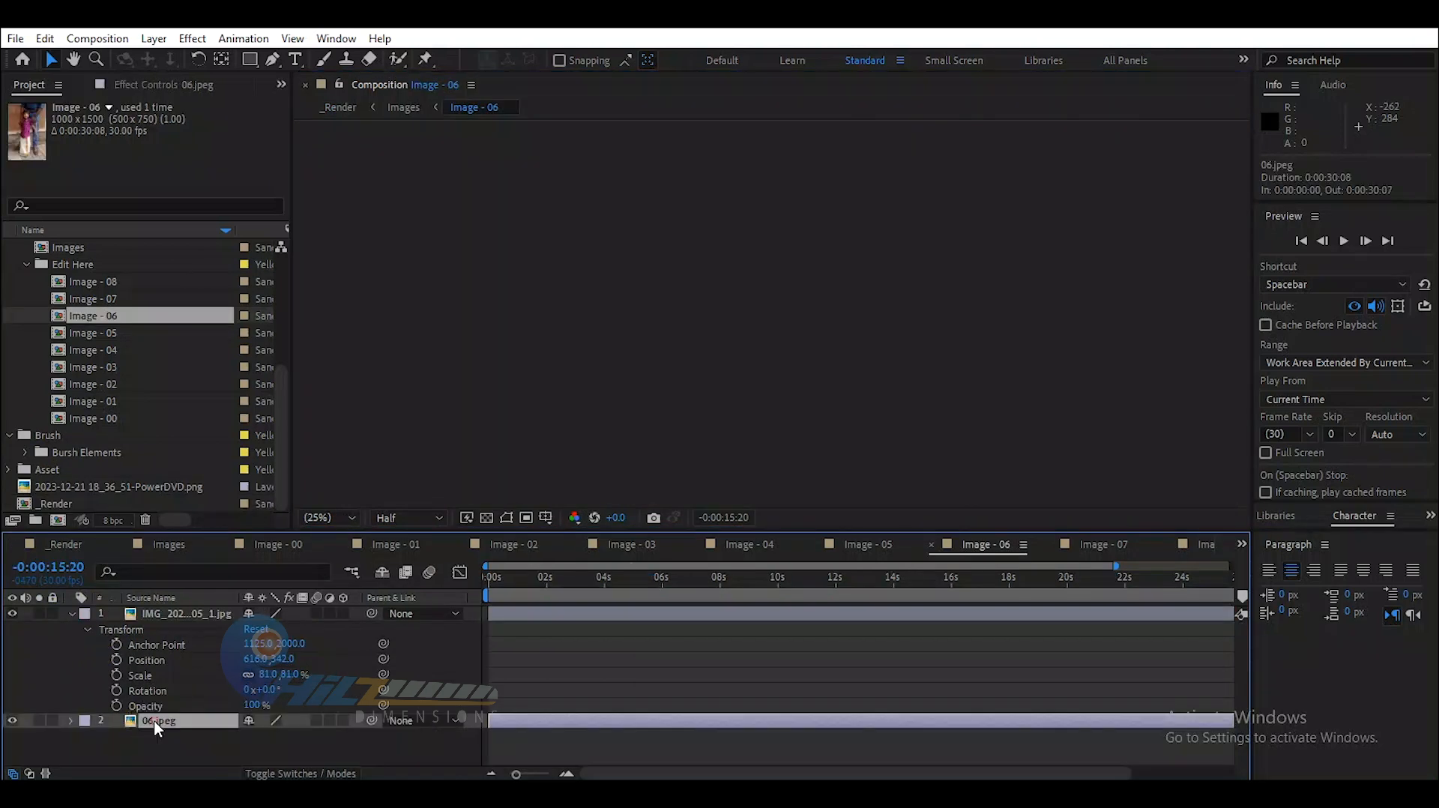
pyautogui.doubleClick(154, 721)
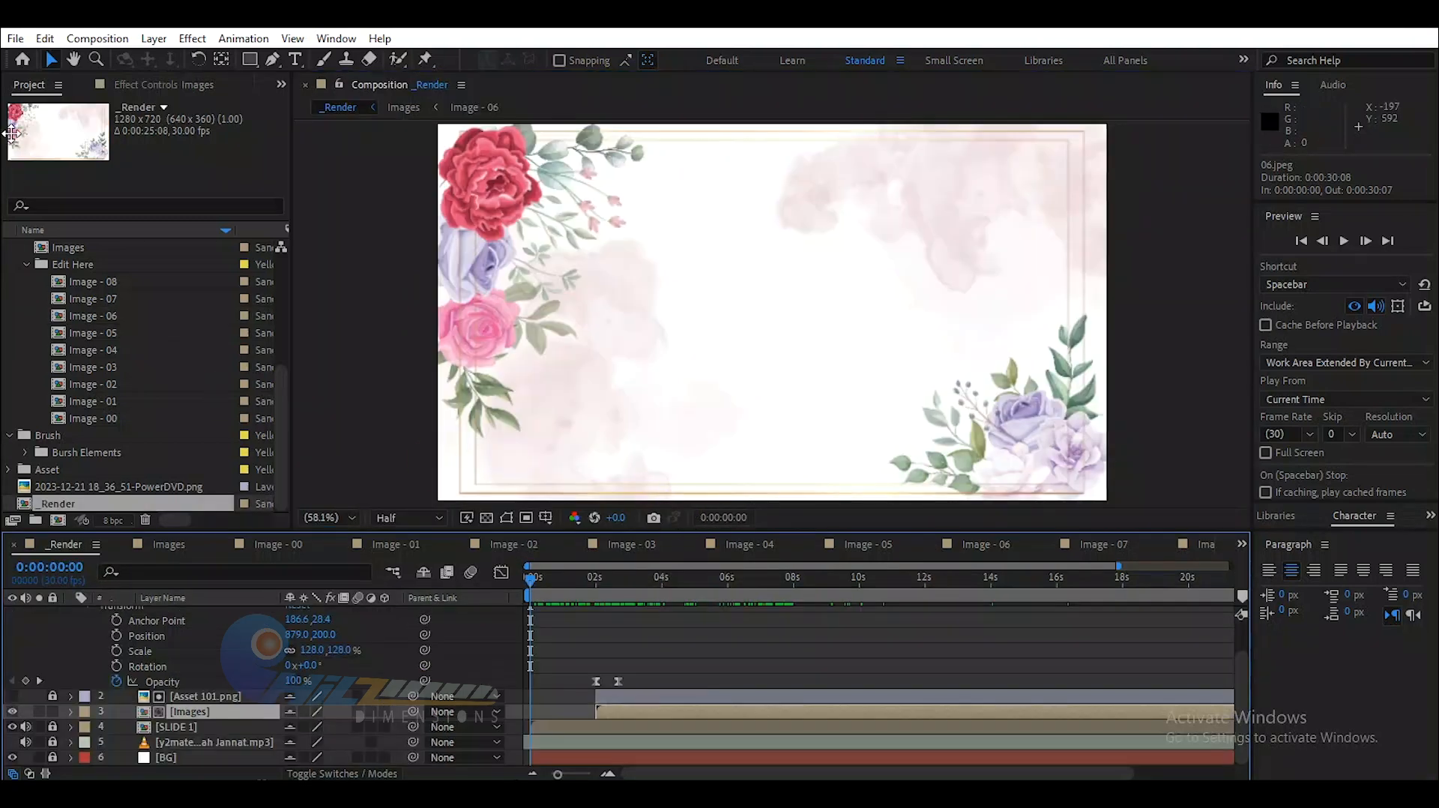
# - Open the Keyboard Shortcuts editor and display the commands assigned to Shift and Ctrl+Shift combinations
pyautogui.click(45, 39)
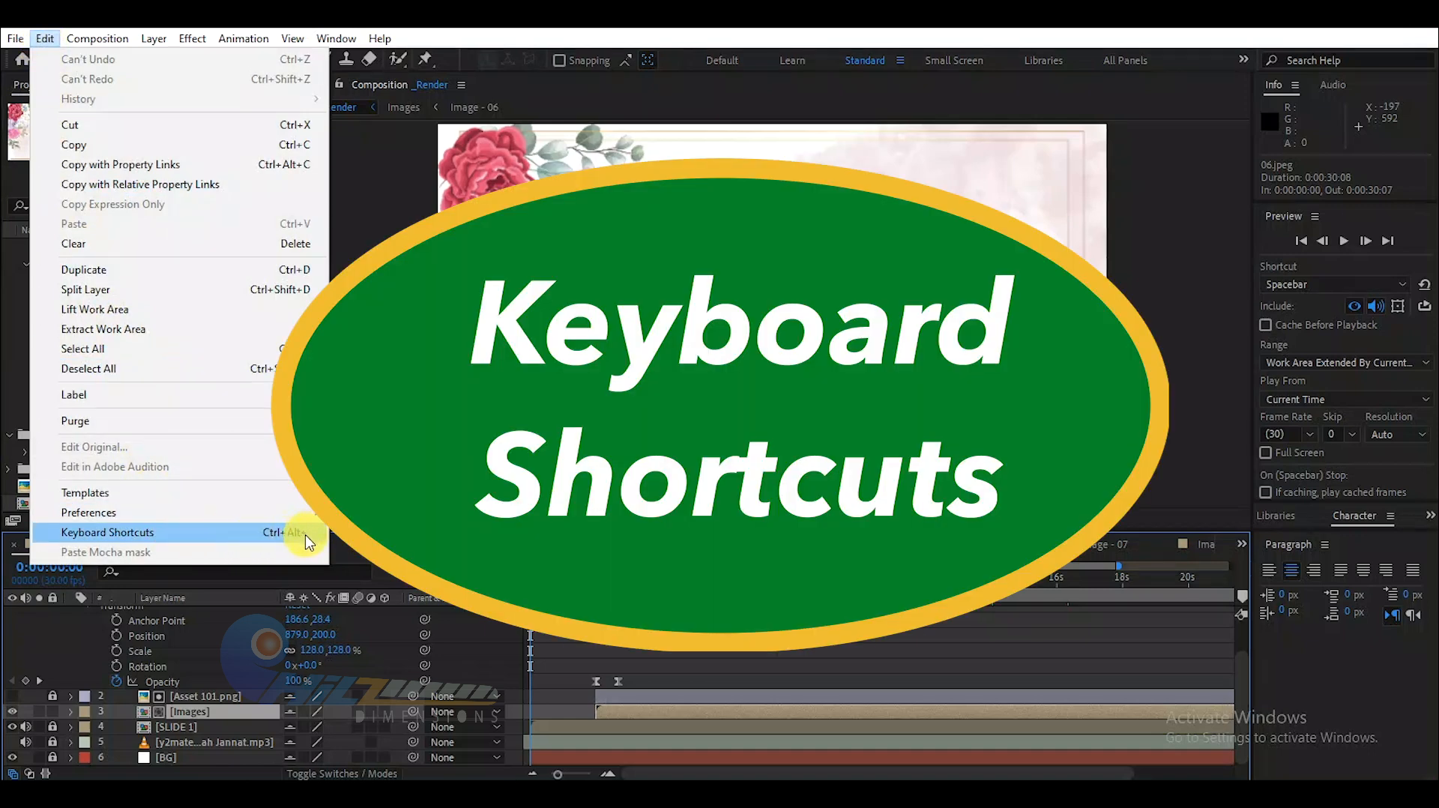
pyautogui.click(186, 536)
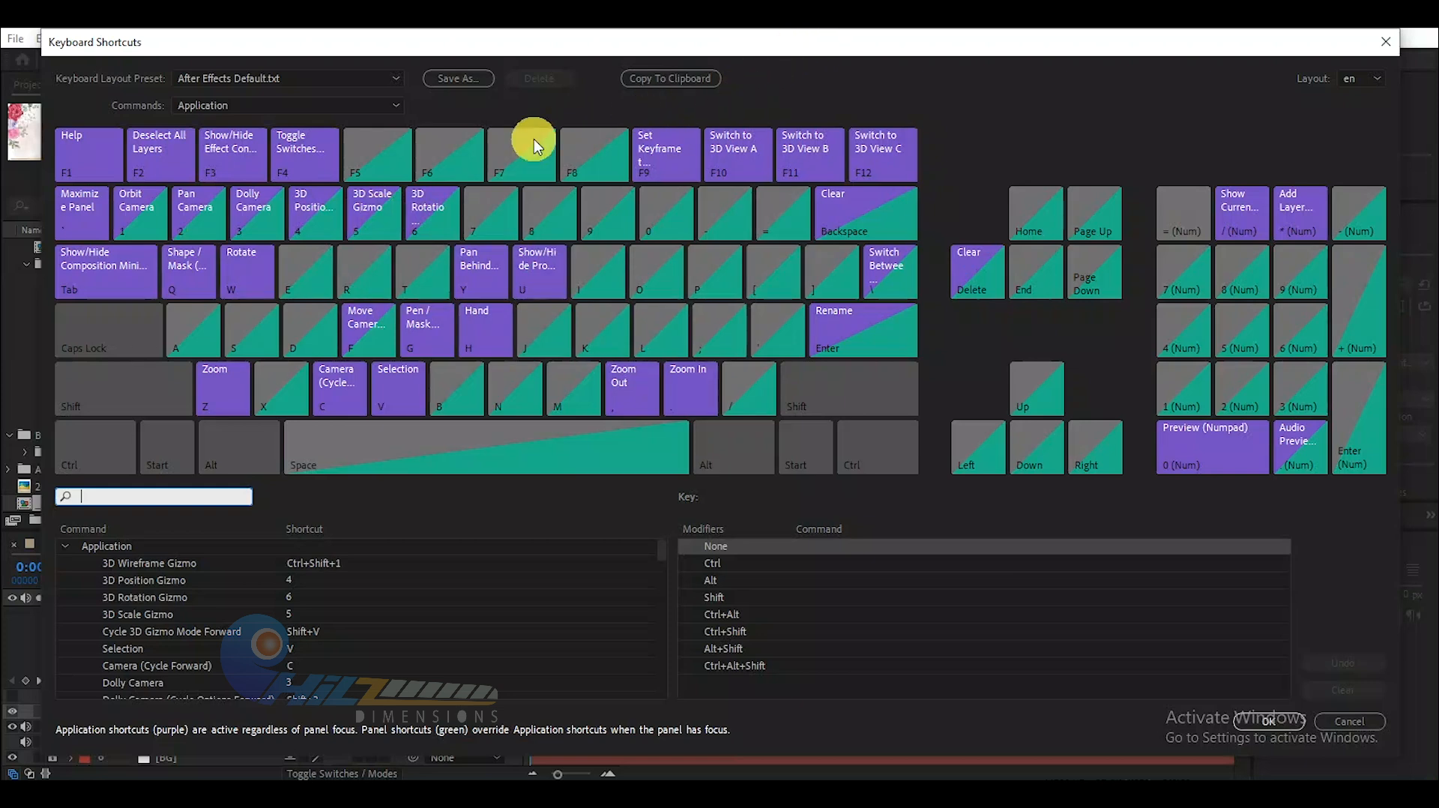
pyautogui.click(116, 398)
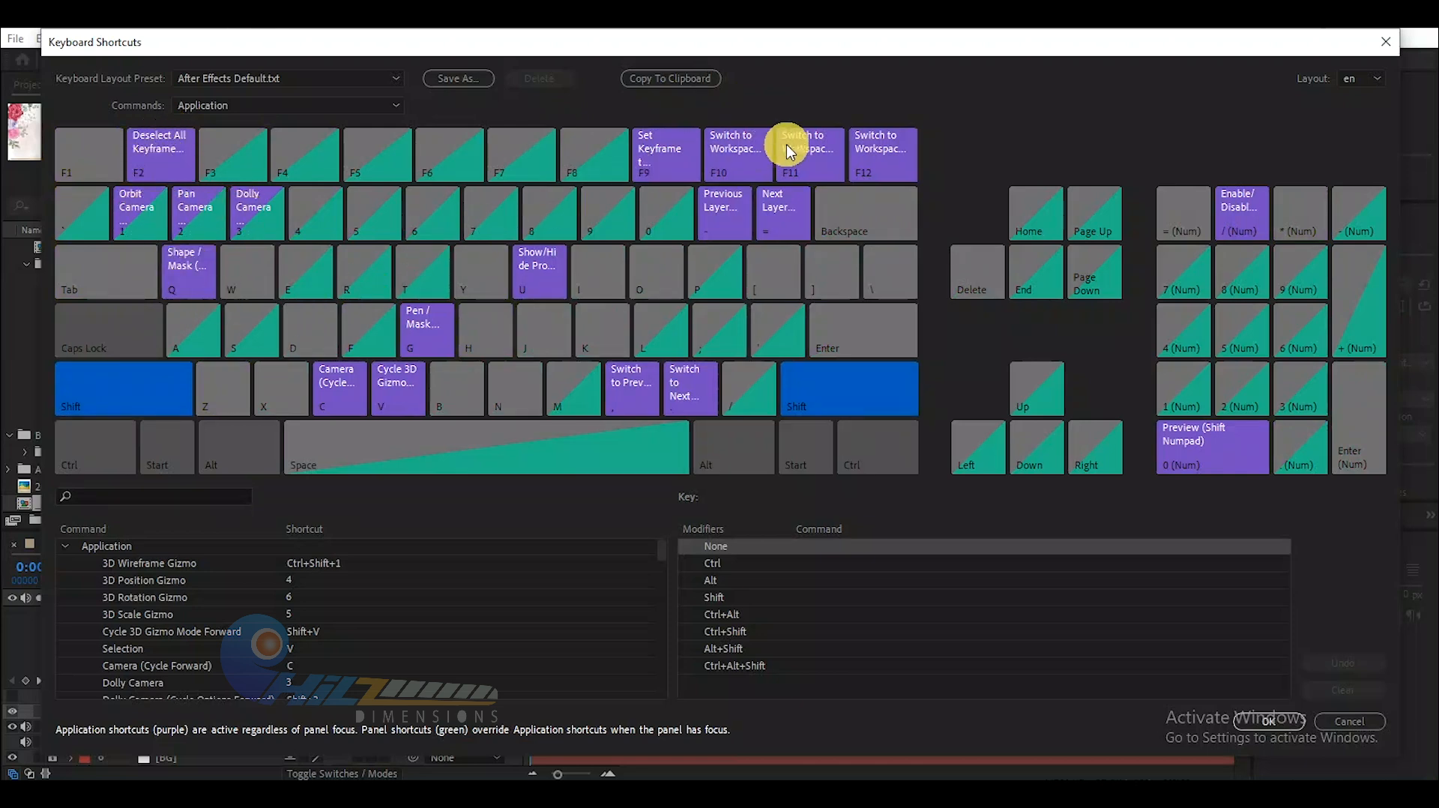
pyautogui.click(85, 460)
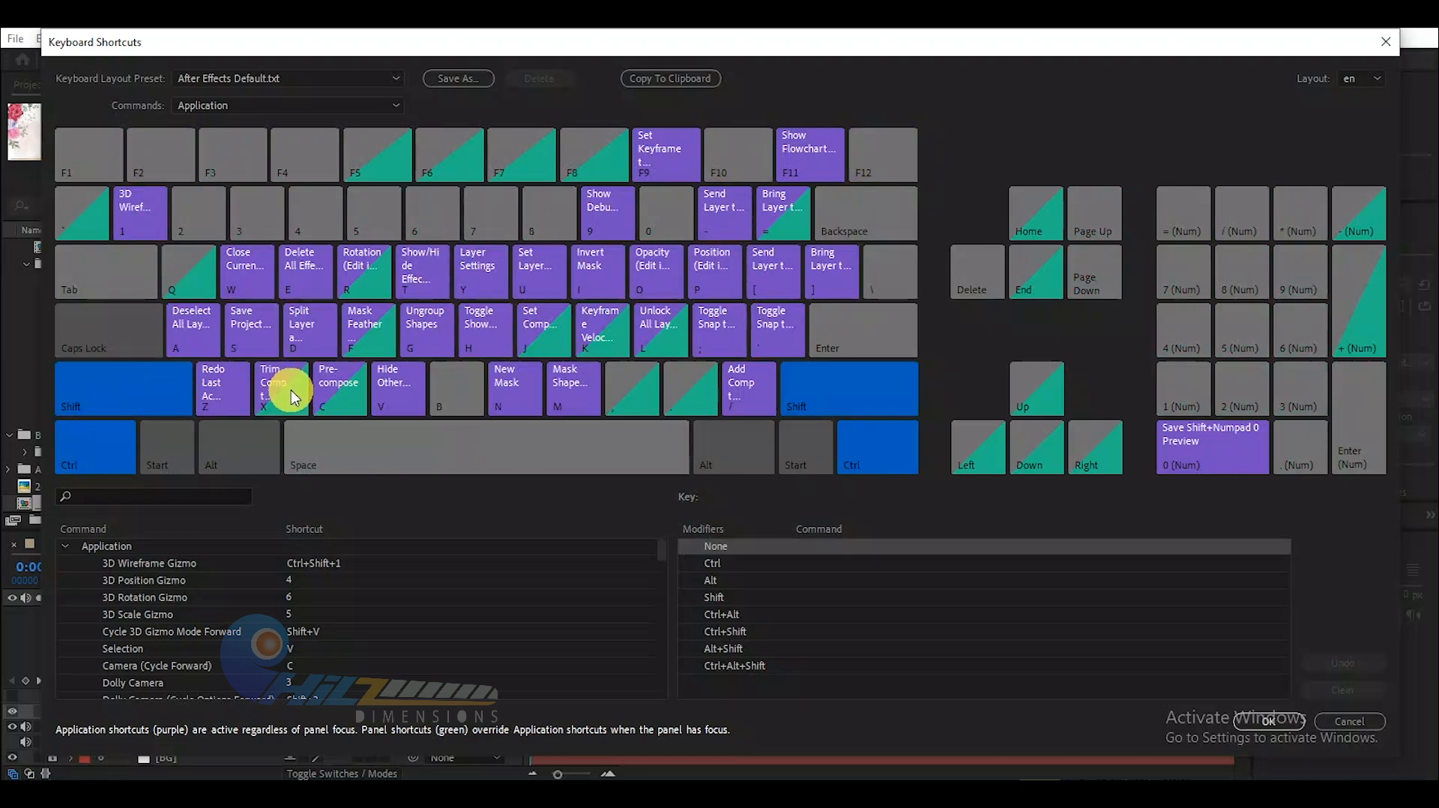
# - Switch the keyboard map between the Ctrl, Ctrl+Shift and Shift modifiers, ending on Ctrl alone
pyautogui.click(97, 407)
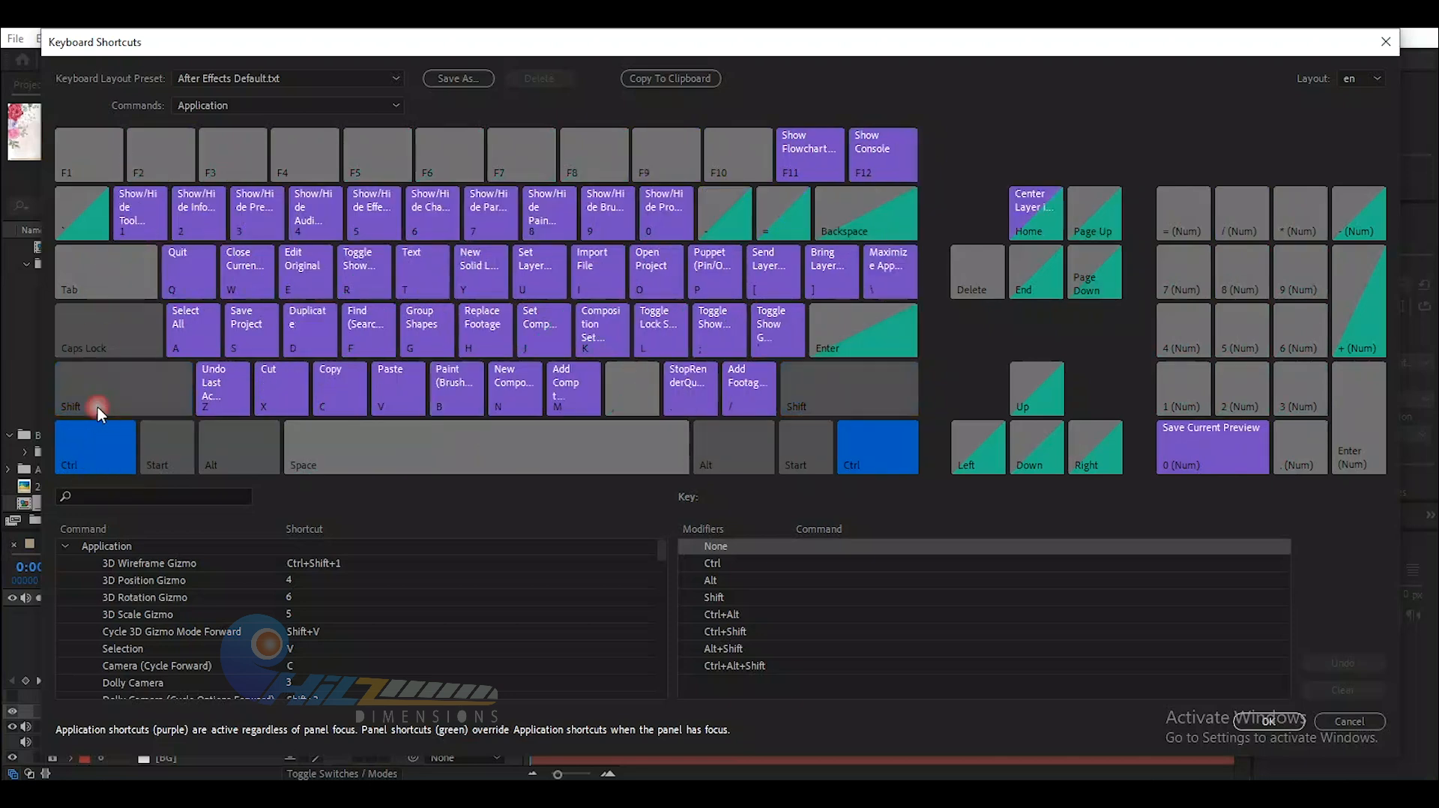
pyautogui.click(143, 393)
pyautogui.click(105, 444)
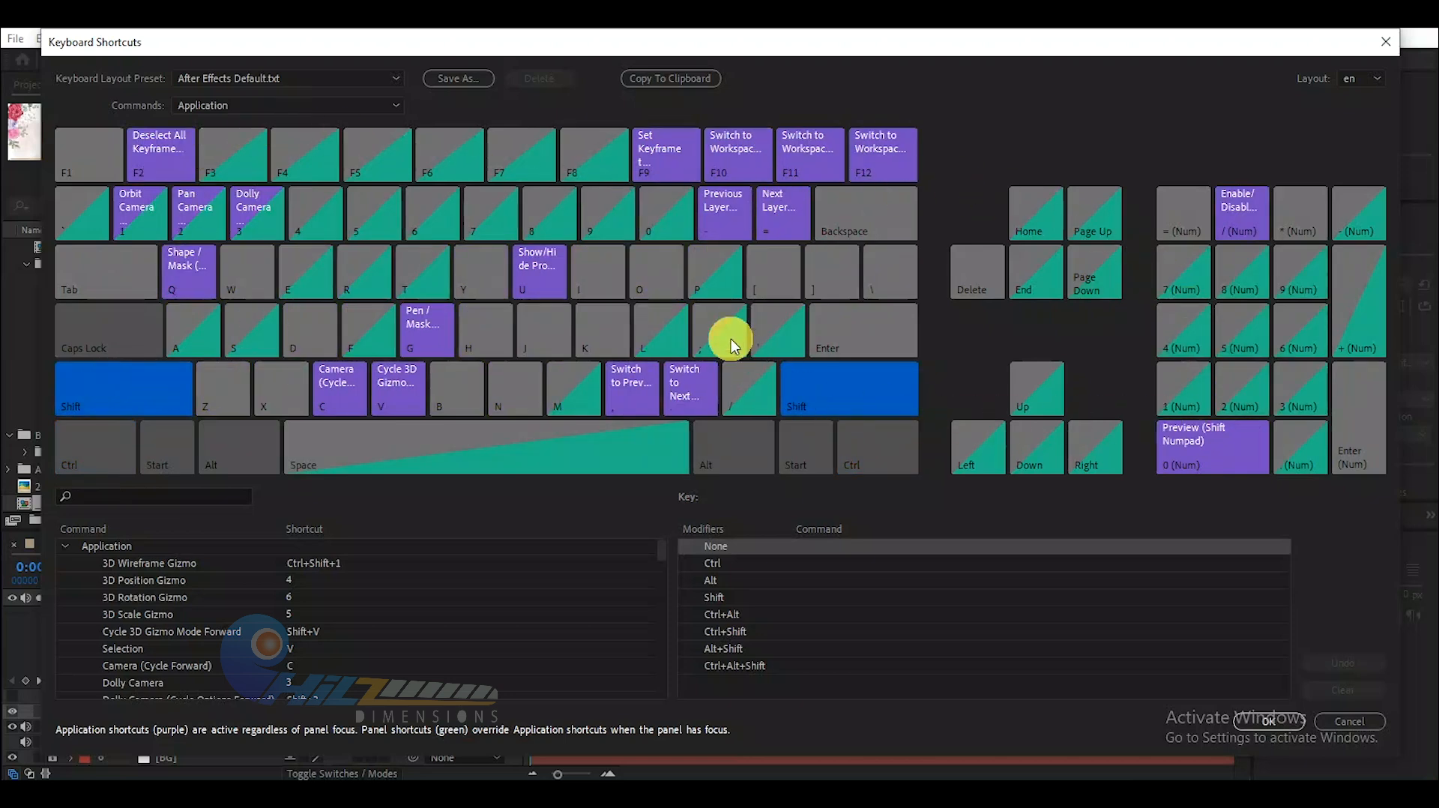
pyautogui.click(99, 391)
pyautogui.click(88, 454)
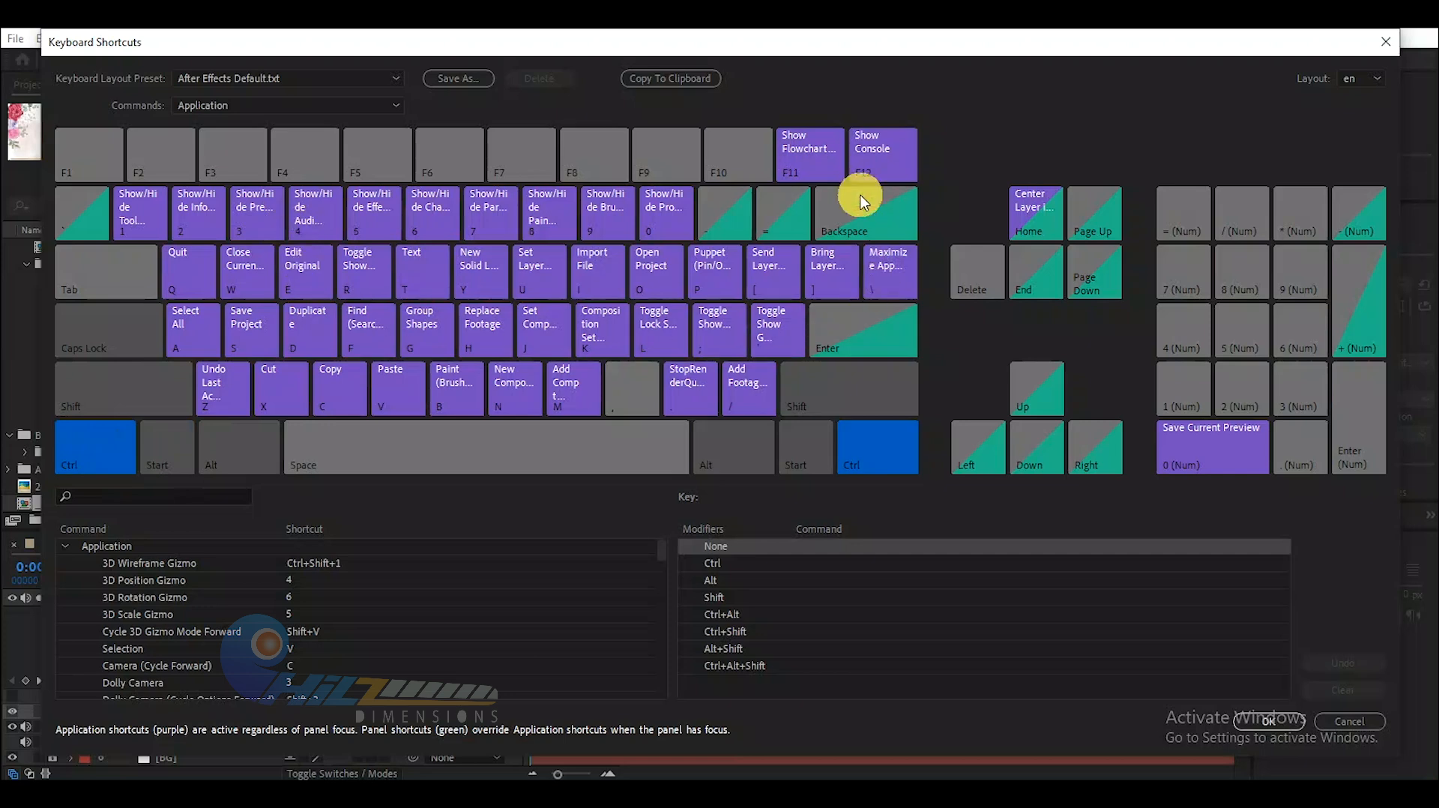
# - Display the keyboard map for the Alt modifier and for the Alt+Shift combination
pyautogui.click(83, 452)
pyautogui.click(232, 454)
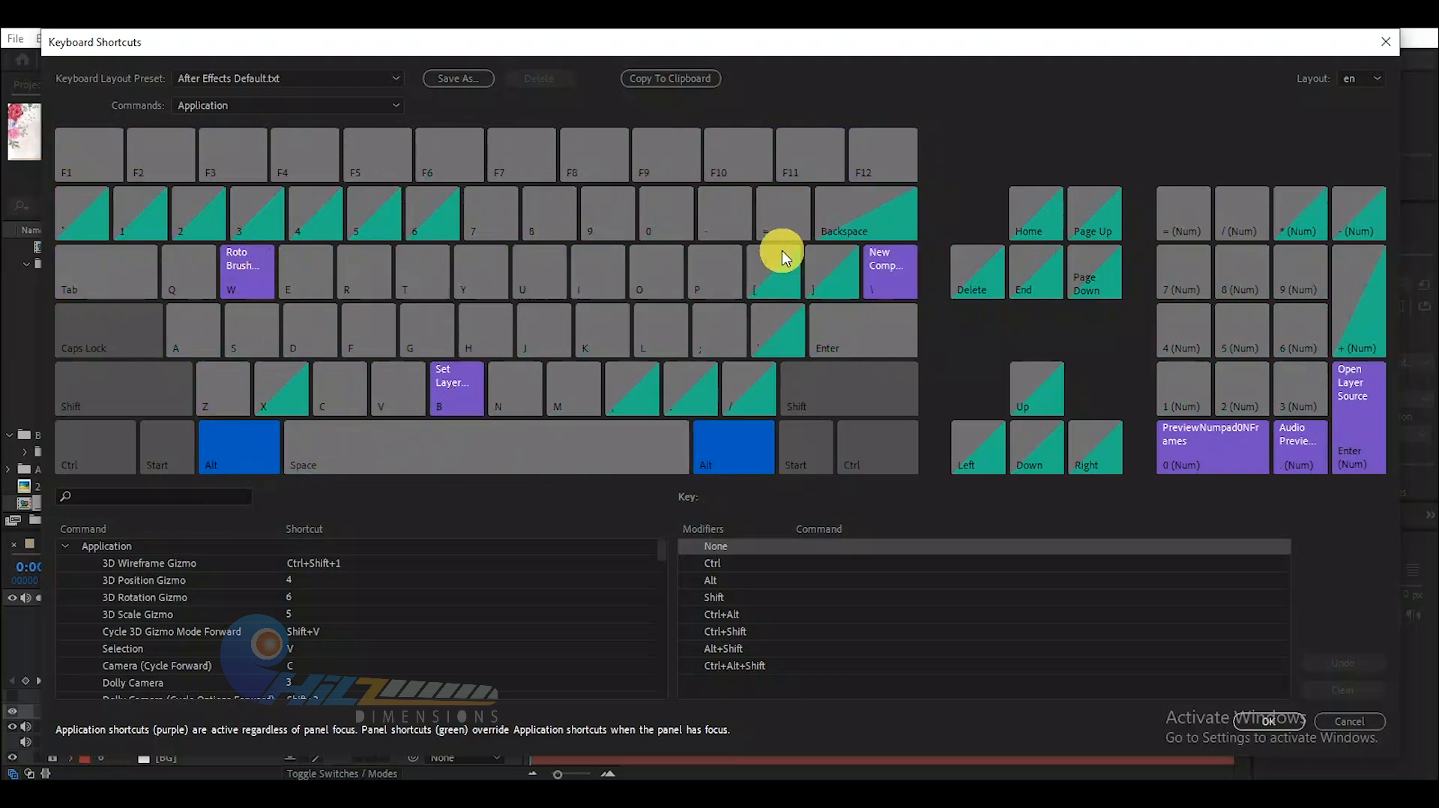
pyautogui.click(99, 389)
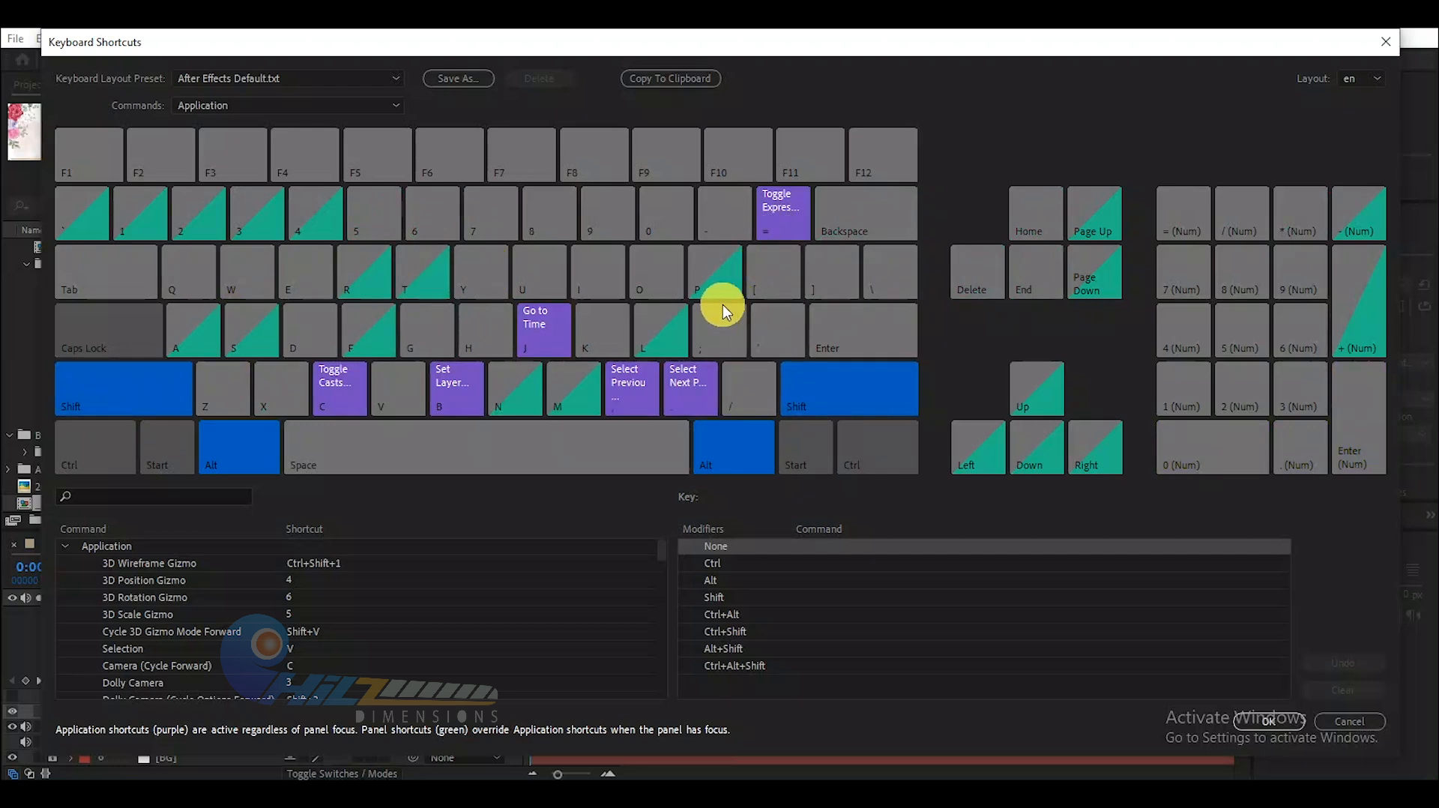
# - Display the Ctrl+Shift and Ctrl+Alt keyboard maps, and list the commands assigned to the F key
pyautogui.click(237, 447)
pyautogui.click(96, 448)
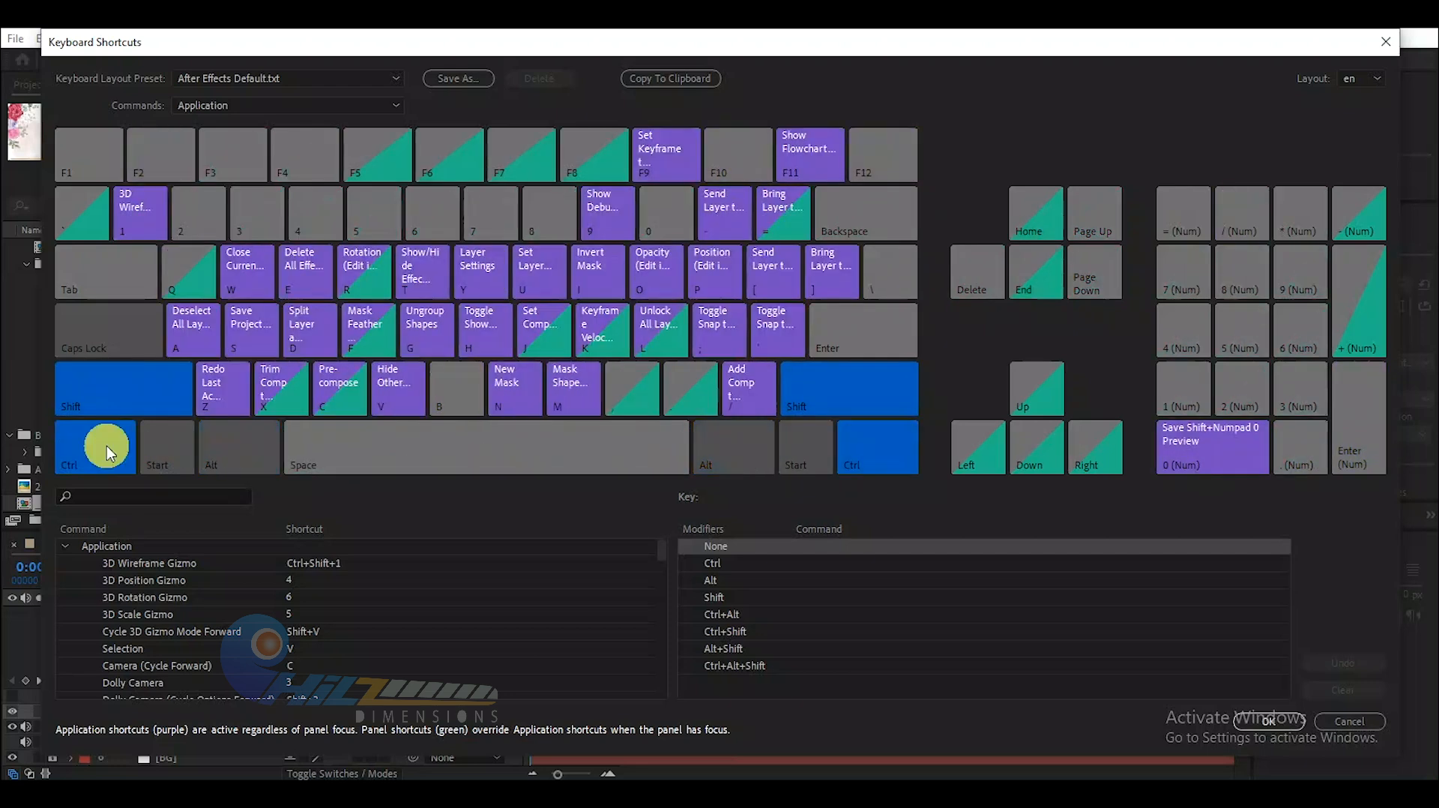
pyautogui.click(112, 389)
pyautogui.click(267, 465)
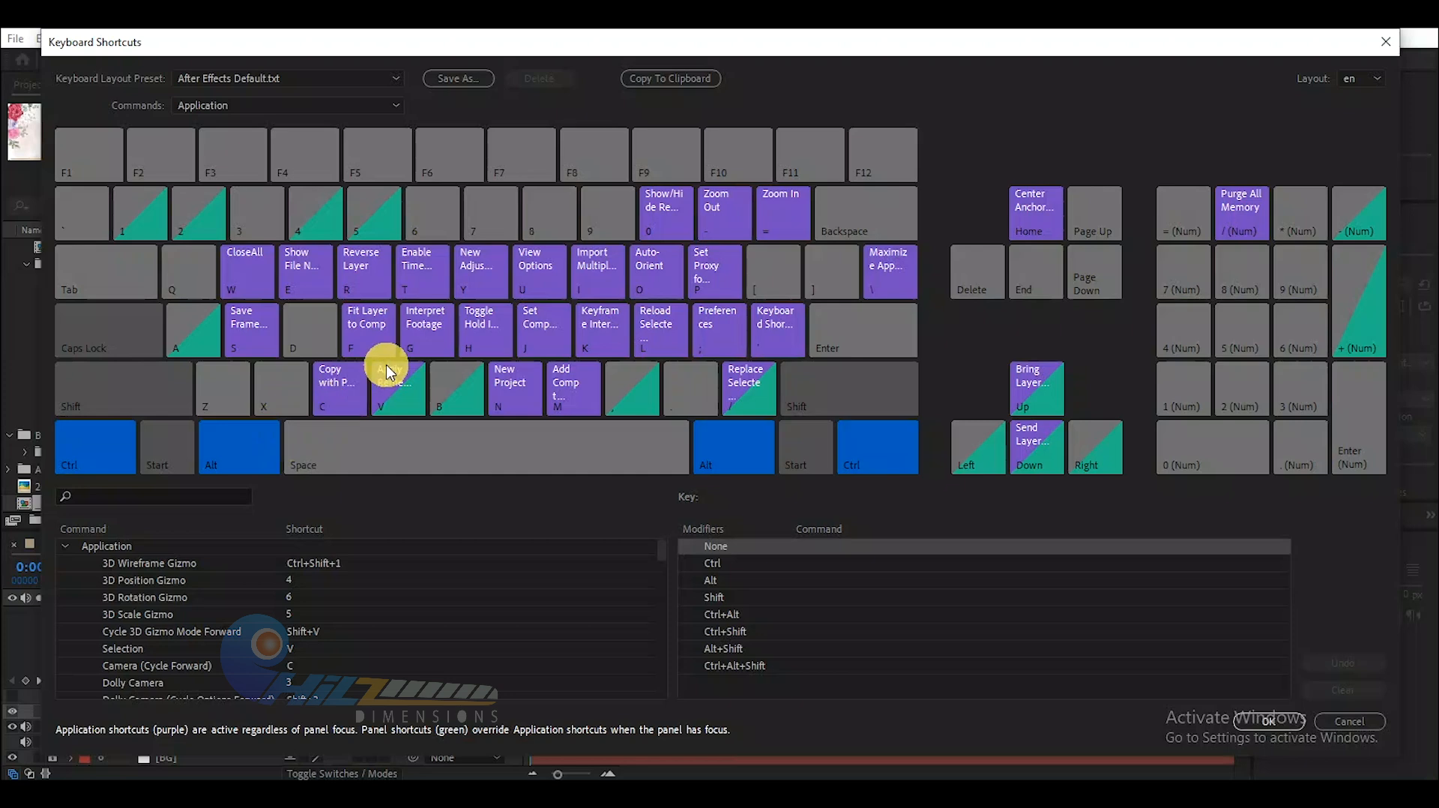
pyautogui.click(381, 333)
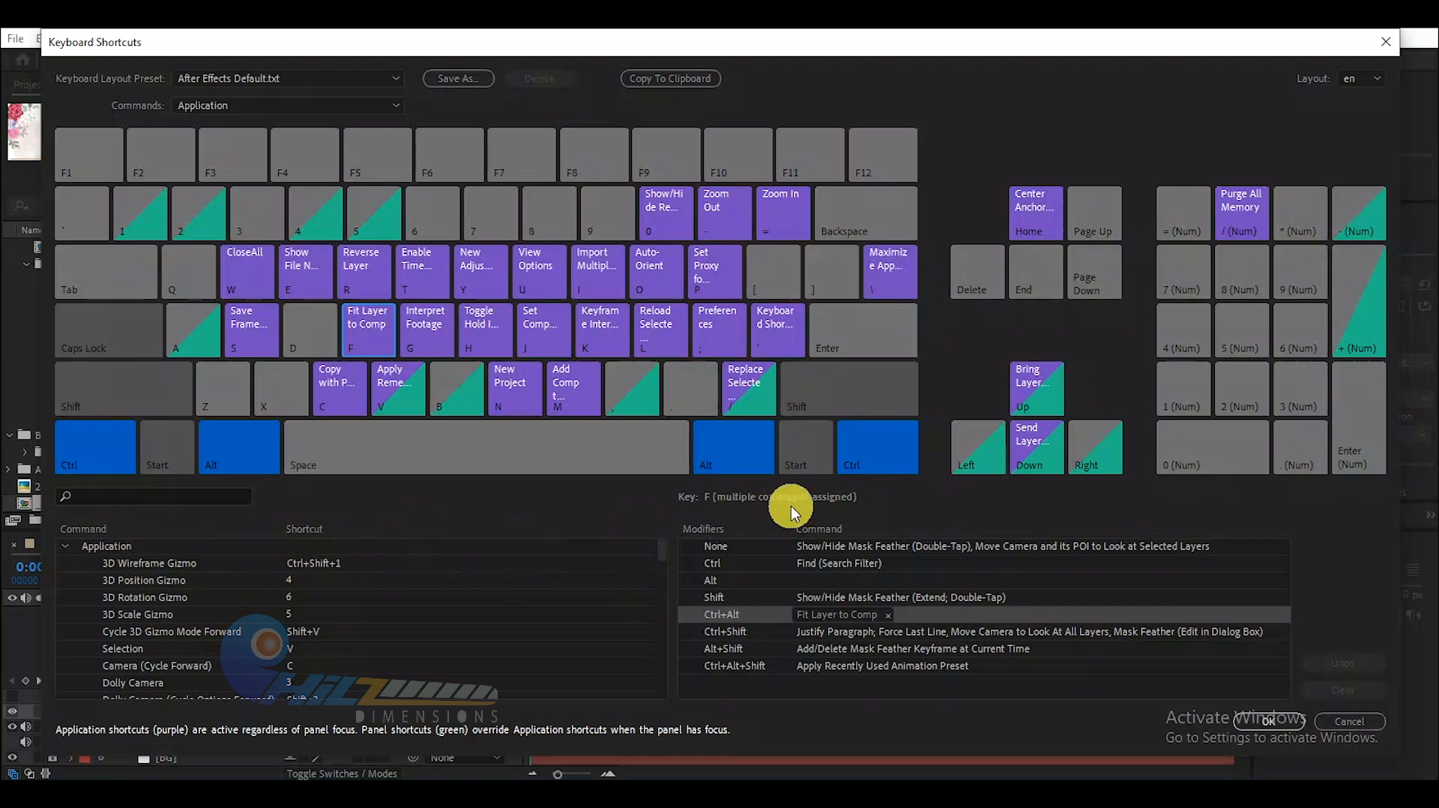
# - Search the shortcut commands for "rotate" and clear the search
pyautogui.click(207, 499)
pyautogui.write('r')
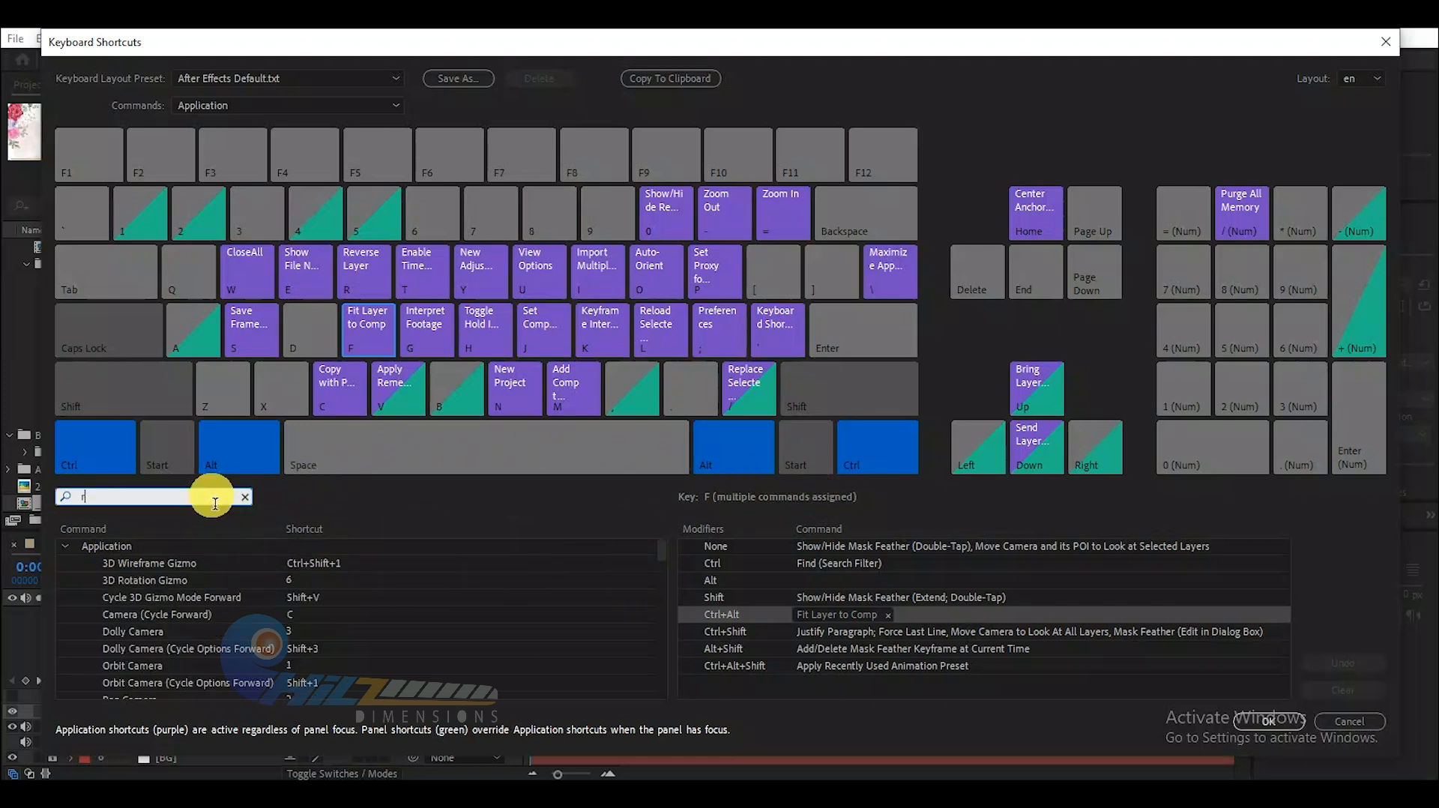
pyautogui.write('otate')
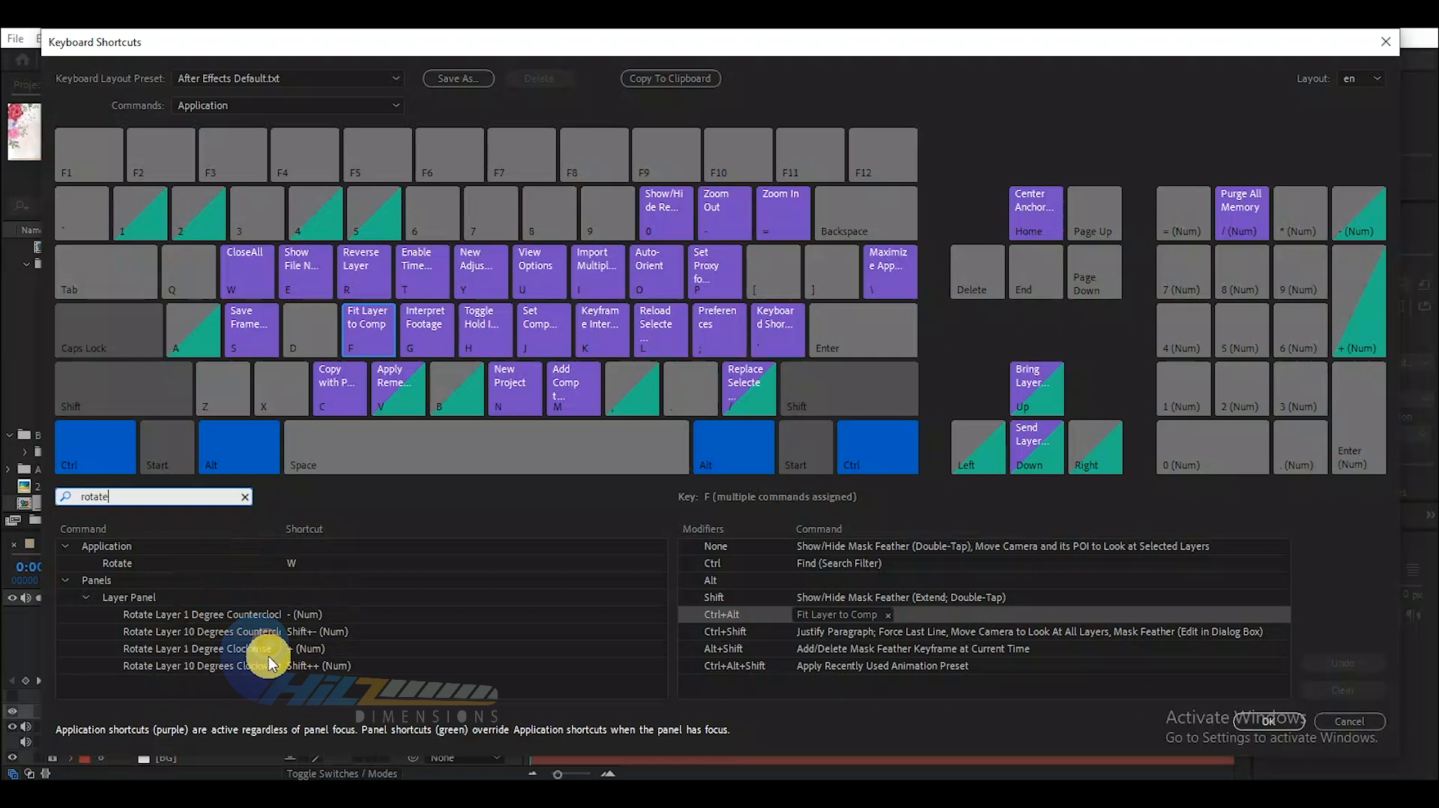
pyautogui.click(246, 498)
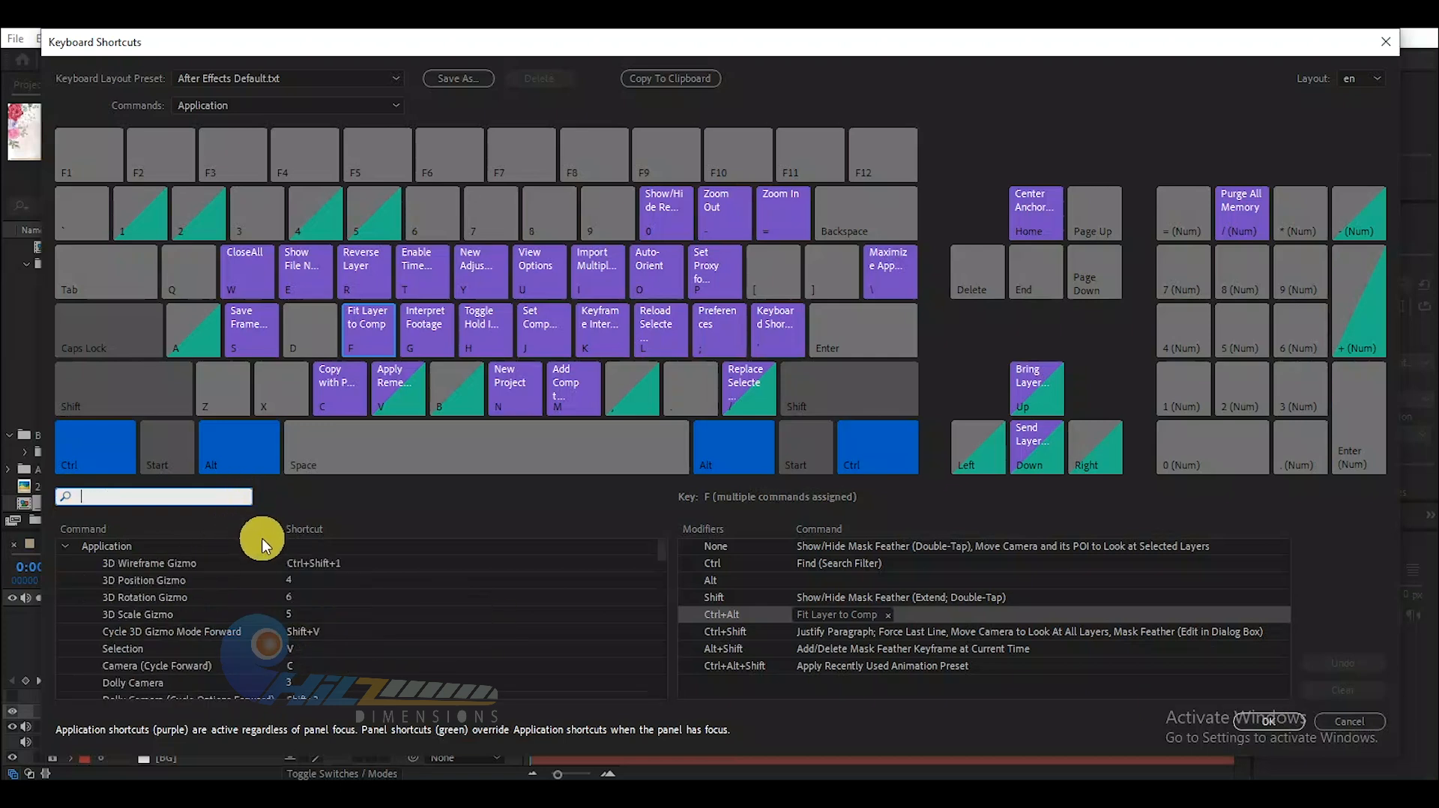
# - Open the shortcut of the Cycle 3D Gizmo Mode Forward command for editing
pyautogui.click(296, 631)
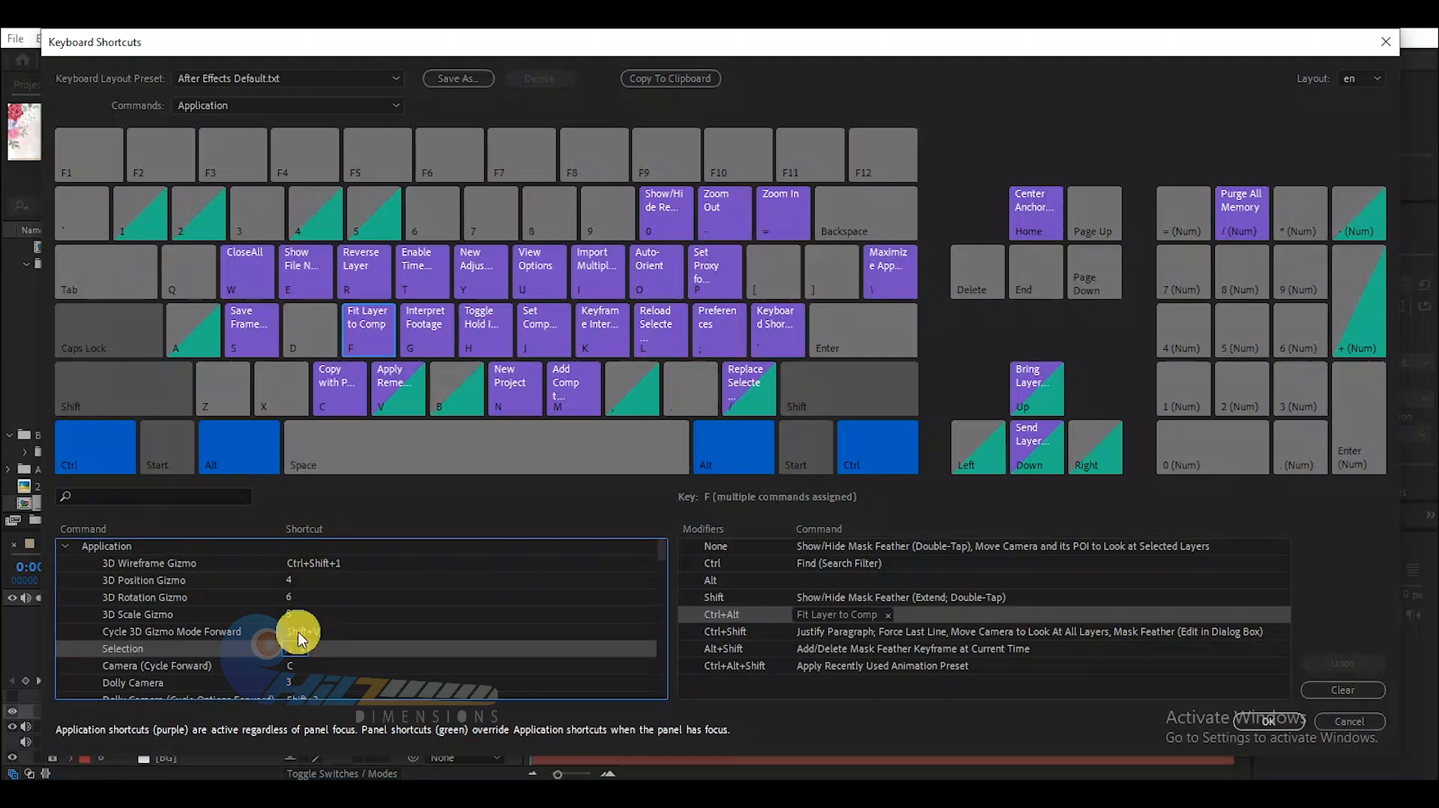
pyautogui.click(298, 631)
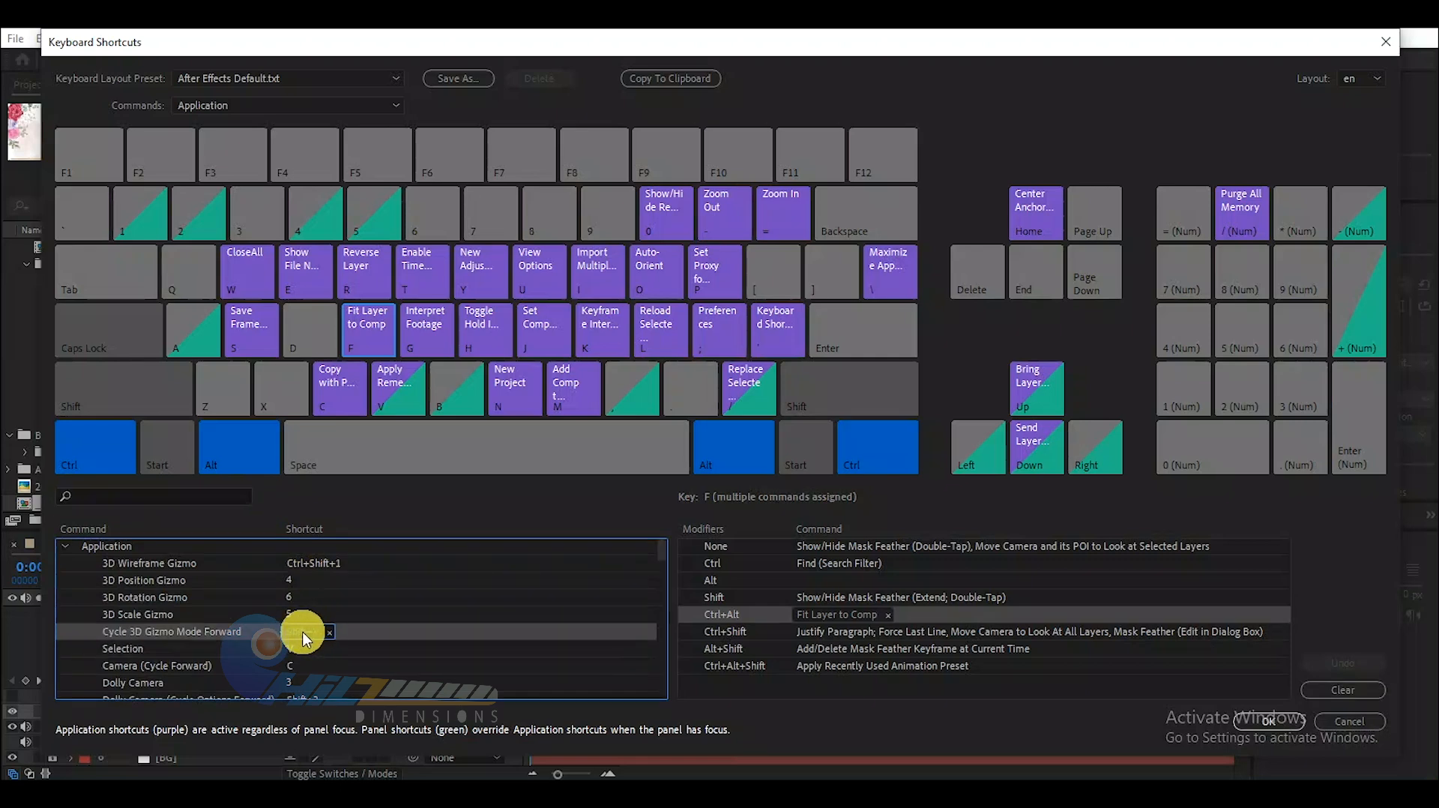